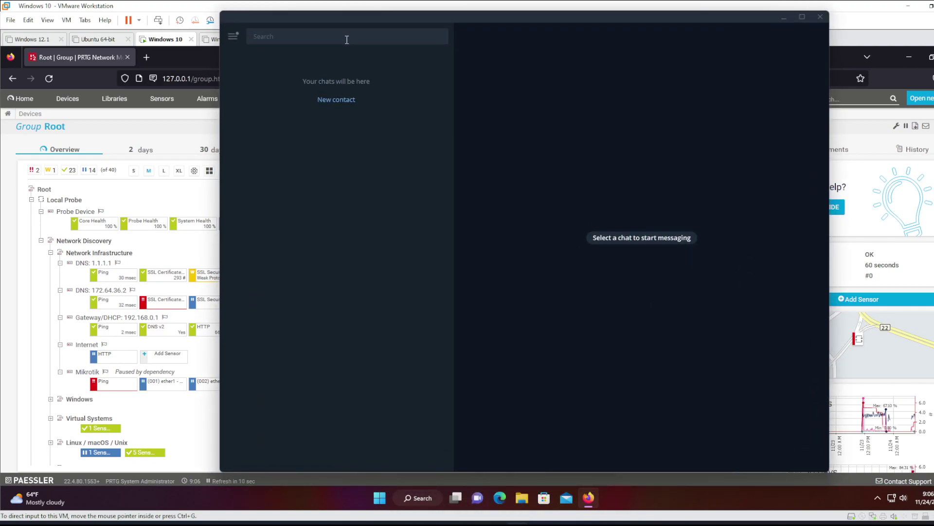
Search for the verified BotFather account and start a chat with it.
type("botfat")
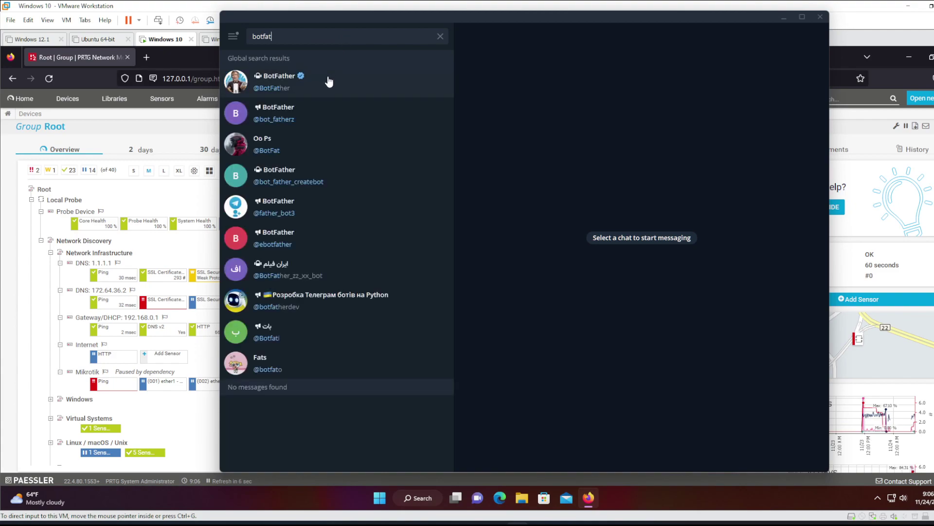
left_click(329, 81)
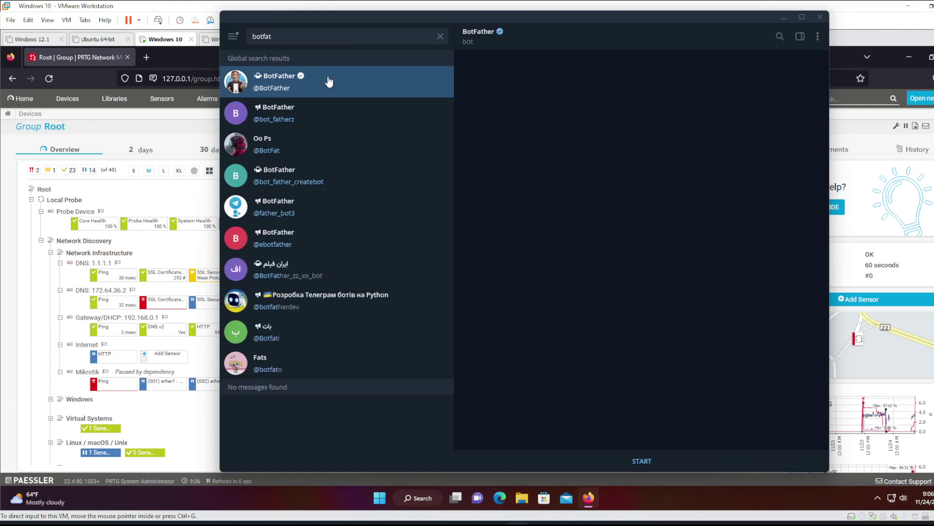
left_click(647, 468)
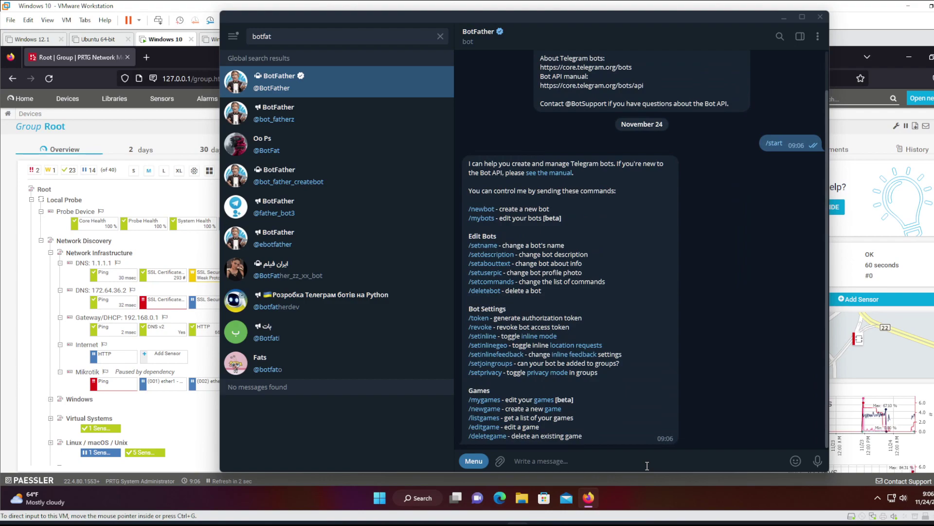
Create a new bot with the /newbot command, giving crazynetprtgbot as both its name and its username.
type("/")
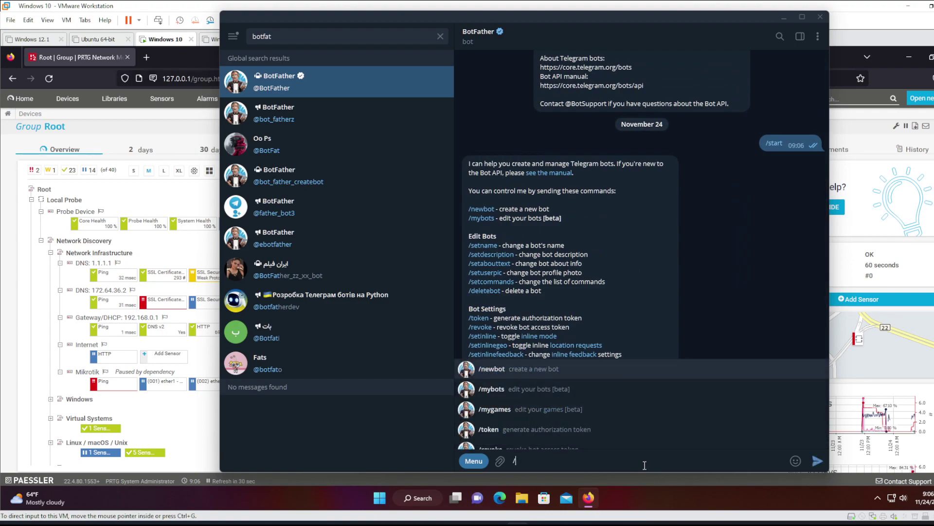
type("newbot")
key("Return")
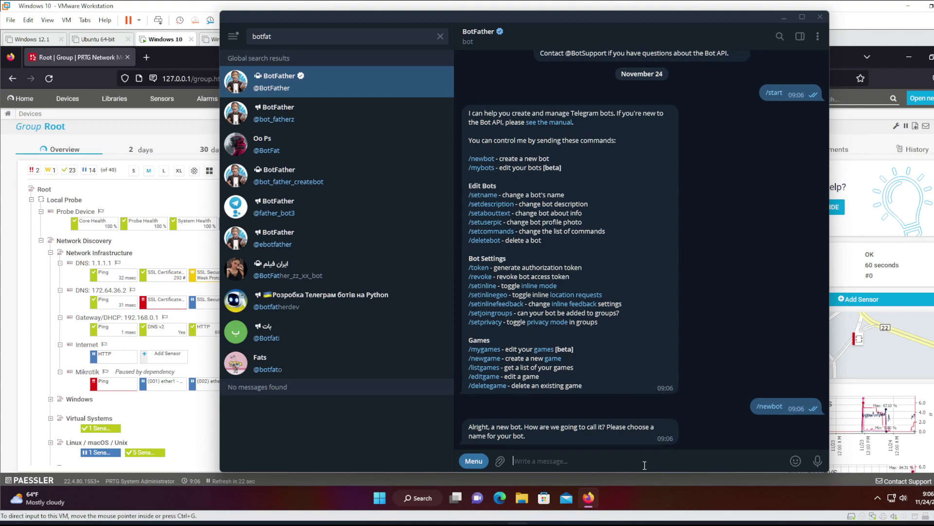
type("crazynetprtgbot")
key("ctrl+a")
key("ctrl+c")
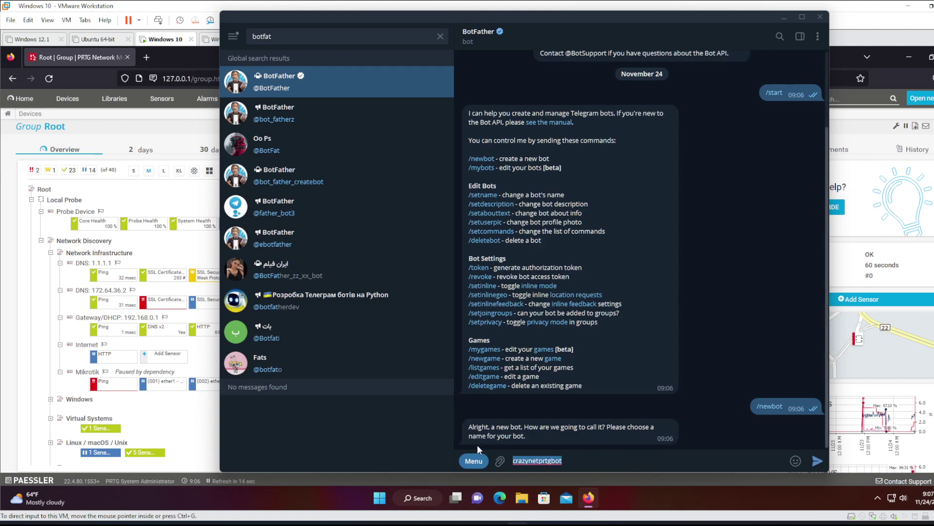
left_click(816, 464)
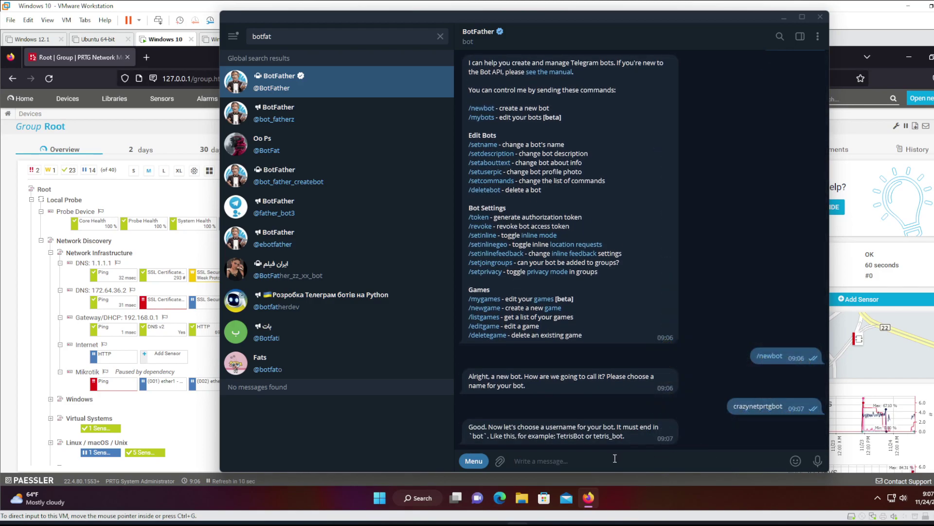
key("ctrl+v")
key("Return")
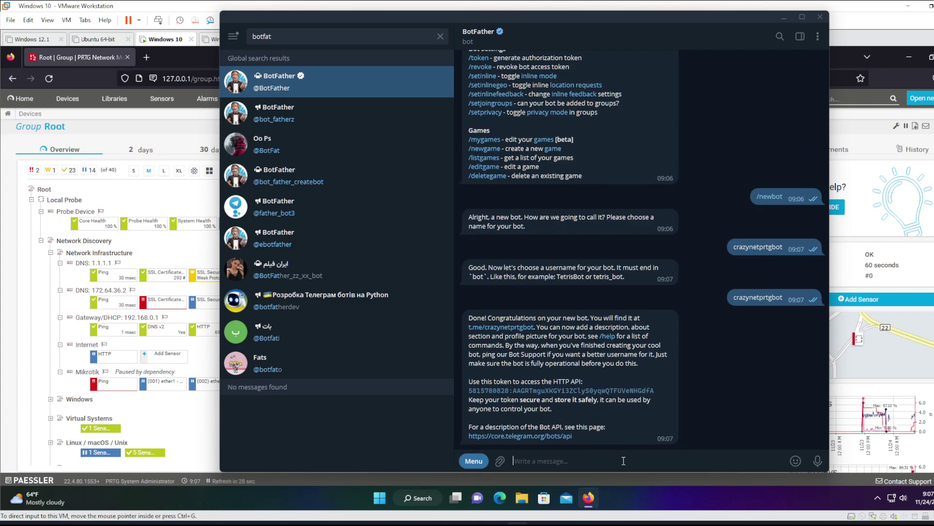
type("/")
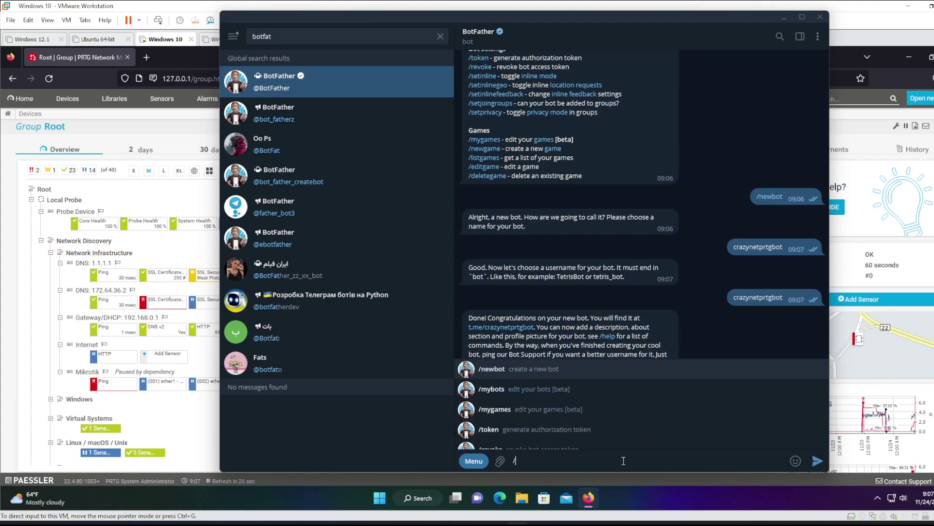
type("my")
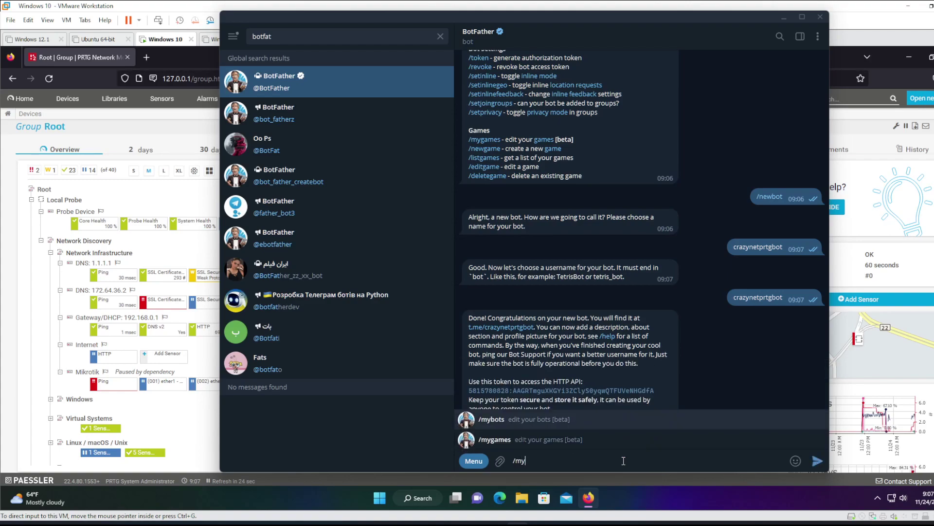
type("bots")
key("Return")
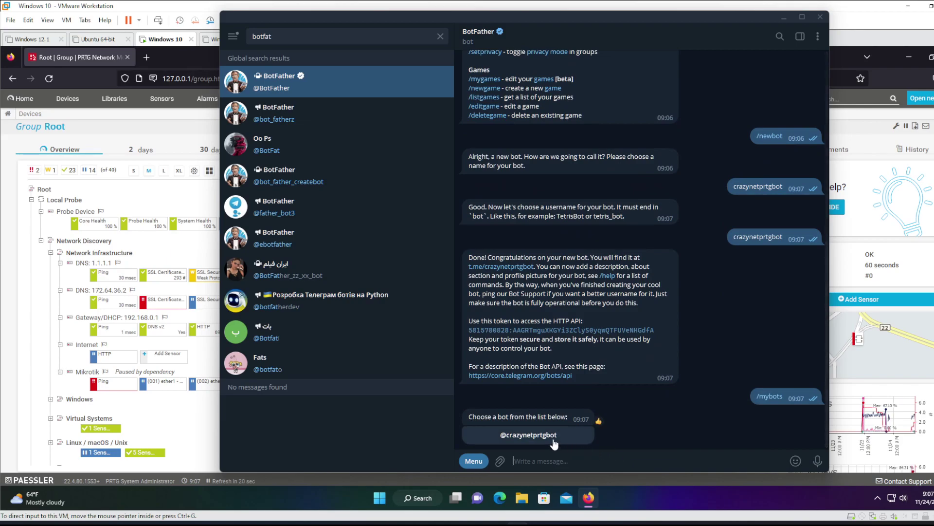
left_click(553, 442)
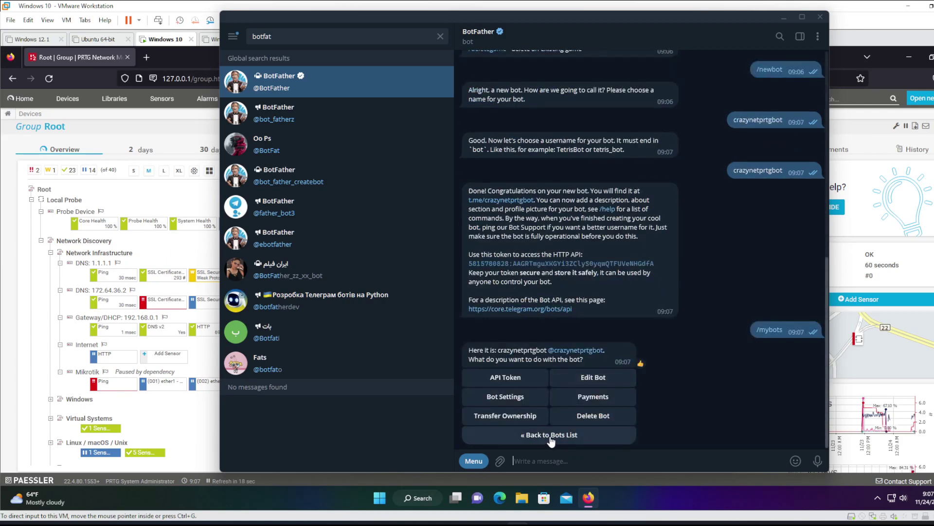
left_click(527, 402)
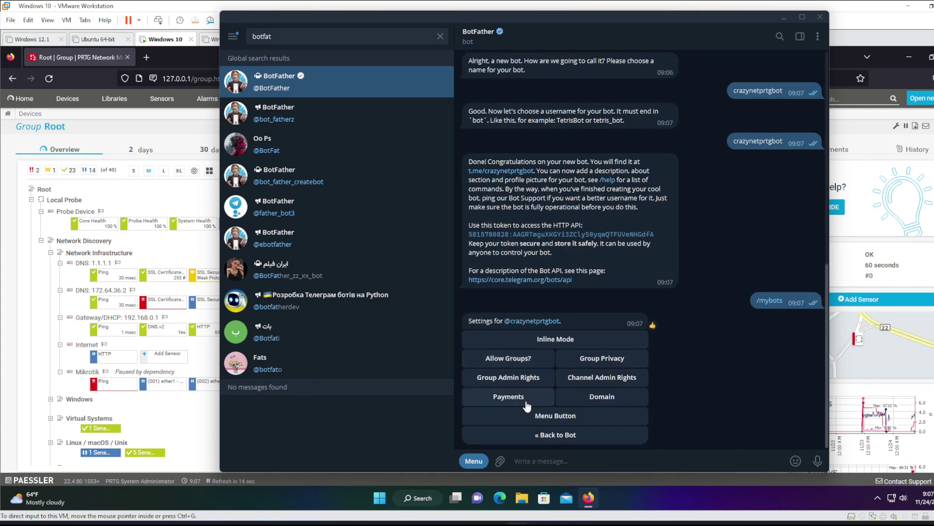
left_click(602, 361)
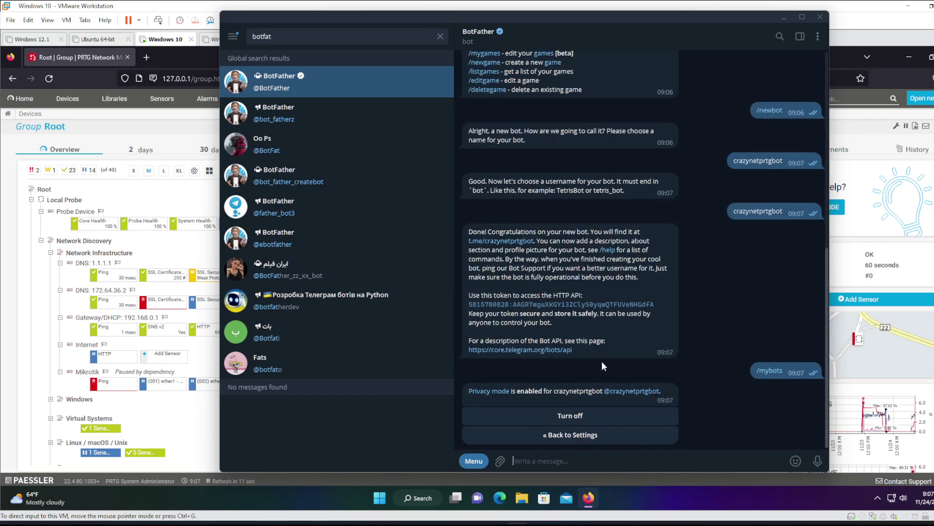
left_click(594, 421)
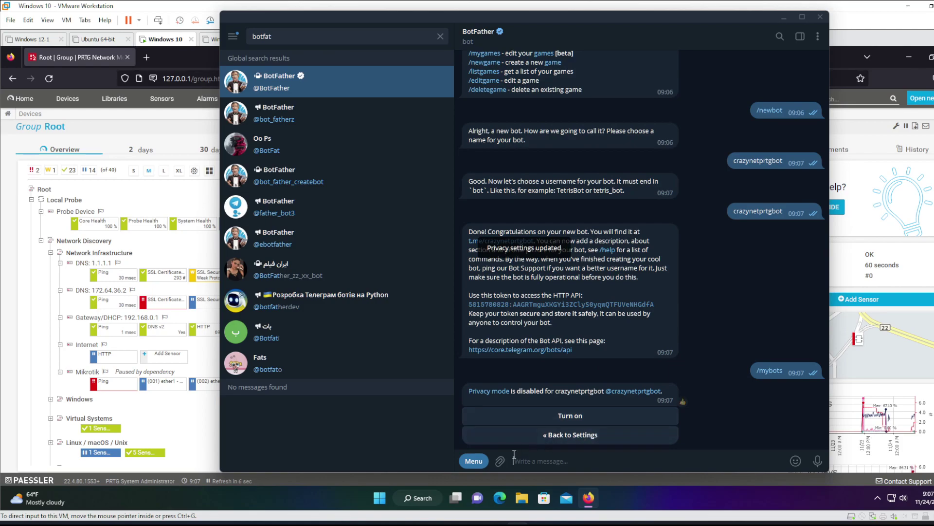
left_click(599, 440)
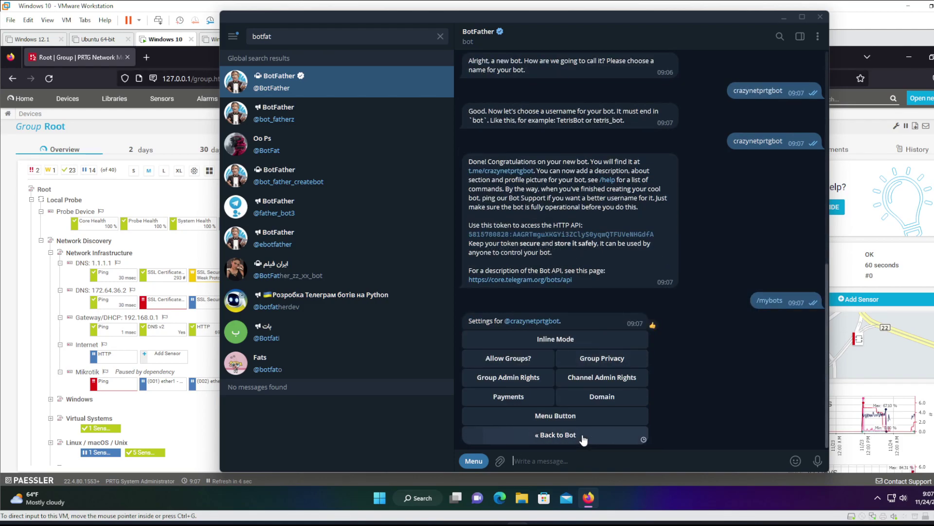
left_click(586, 436)
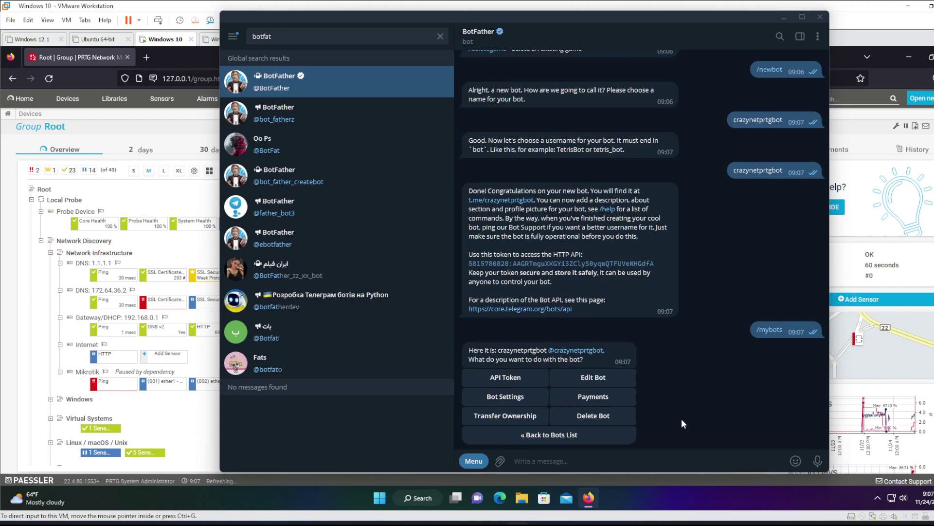
Create a new group named "PRTG Logs" with crazynetprtgbot as a member.
left_click(233, 37)
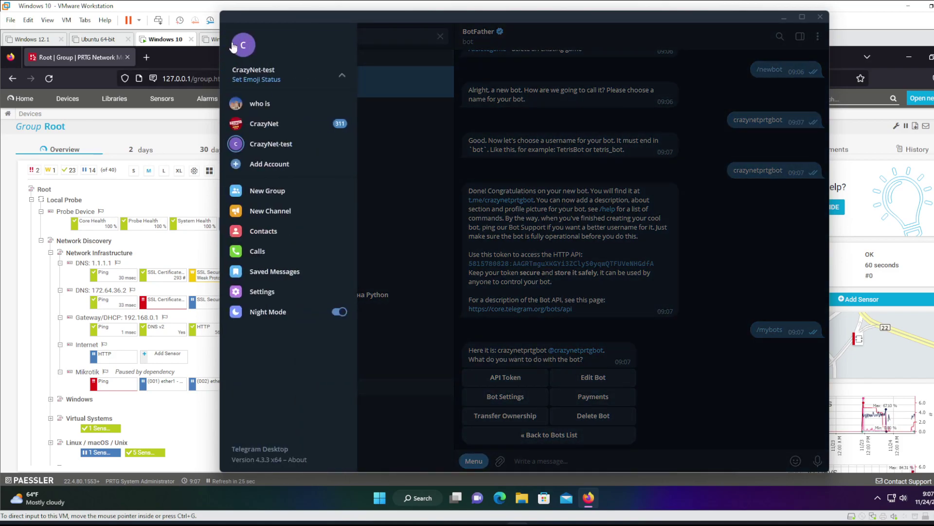
left_click(289, 192)
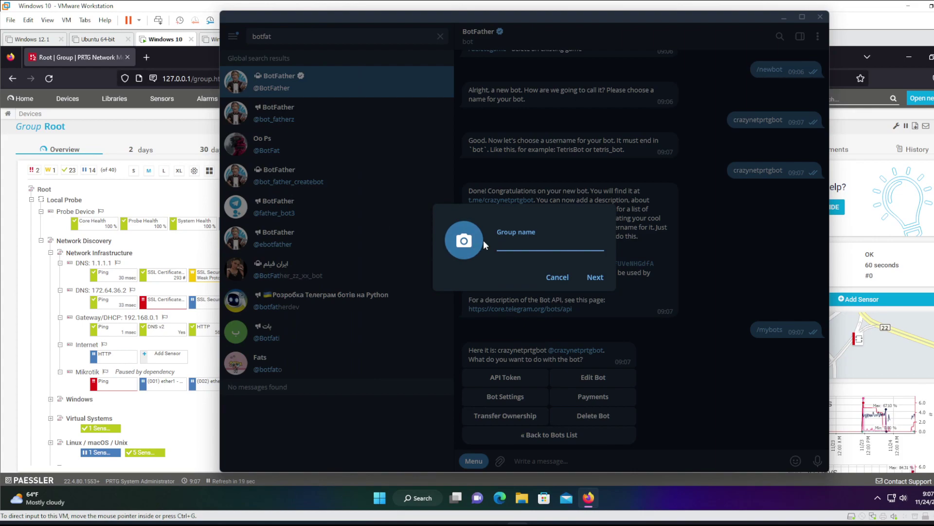
type("PRTG Logs")
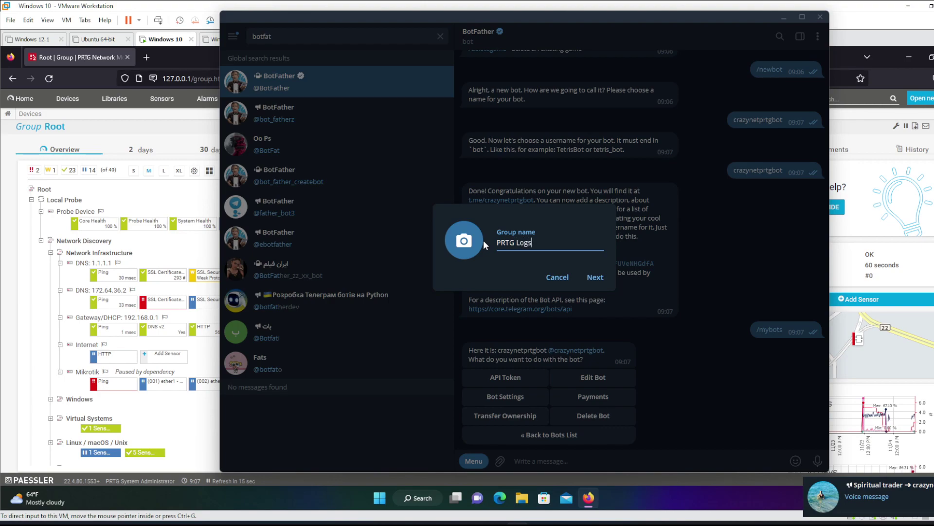
left_click(602, 281)
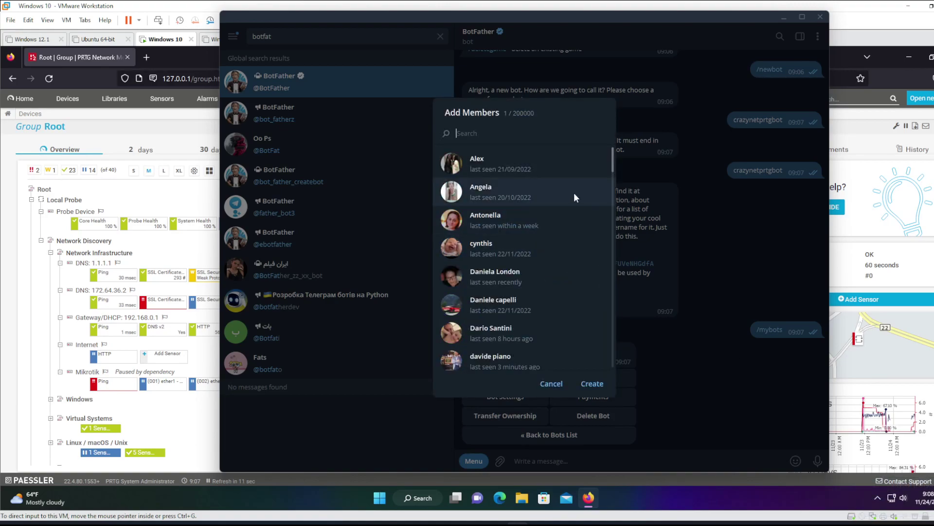
key("ctrl+v")
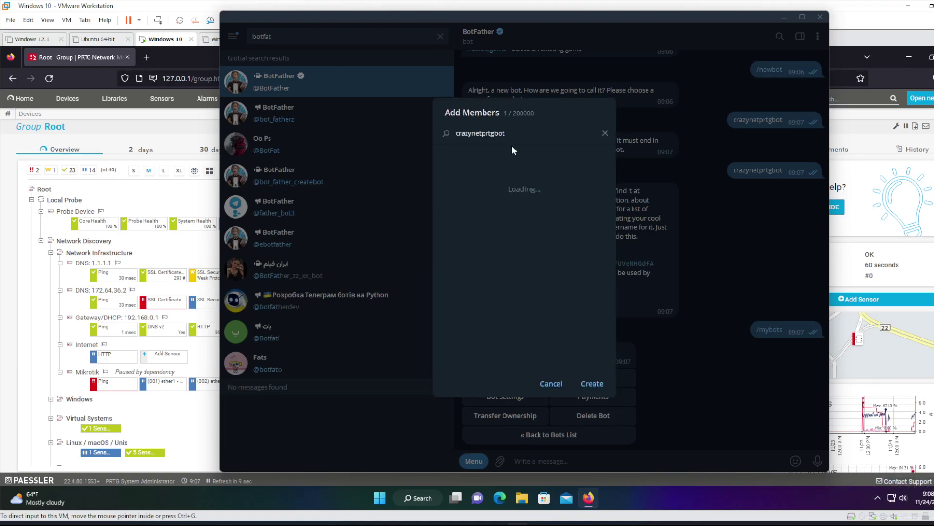
left_click(501, 165)
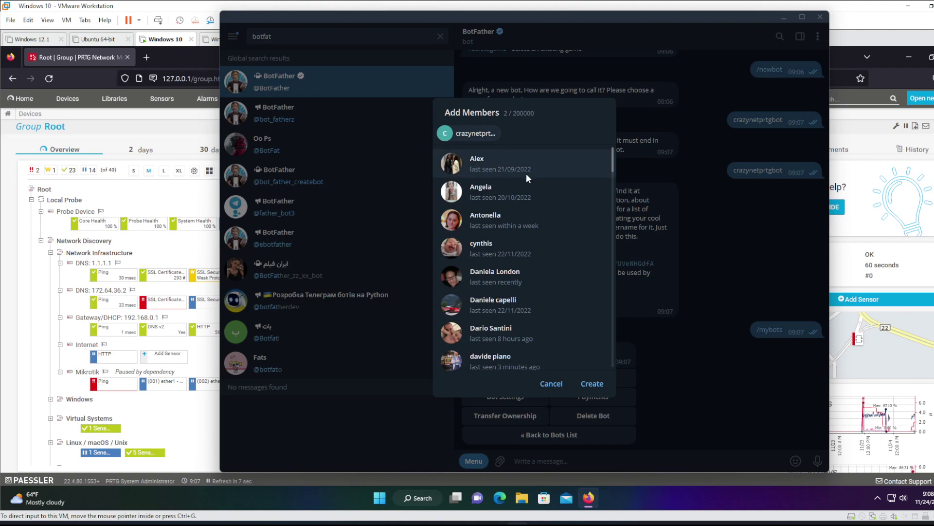
left_click(598, 387)
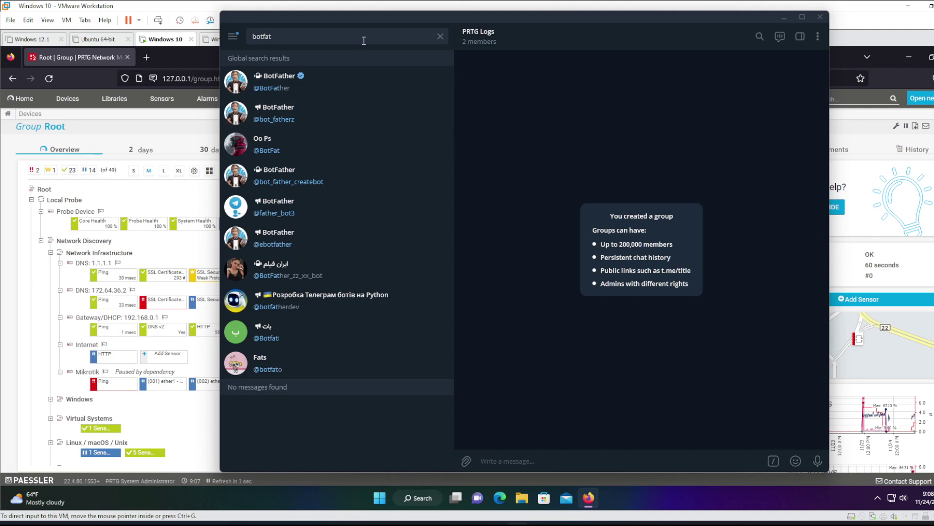
Search for crazynetprtgbot, open its chat without starting it, and clear the search.
left_click(440, 37)
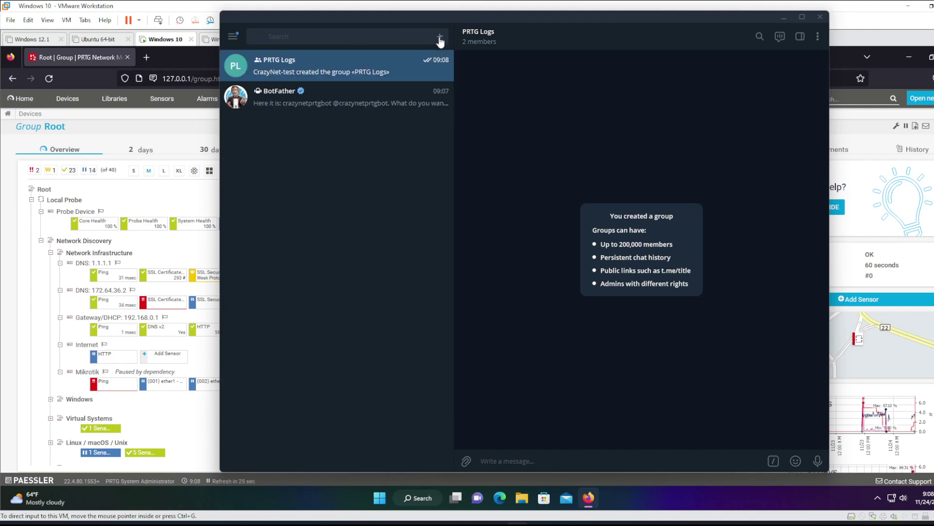
left_click(371, 37)
key("ctrl+v")
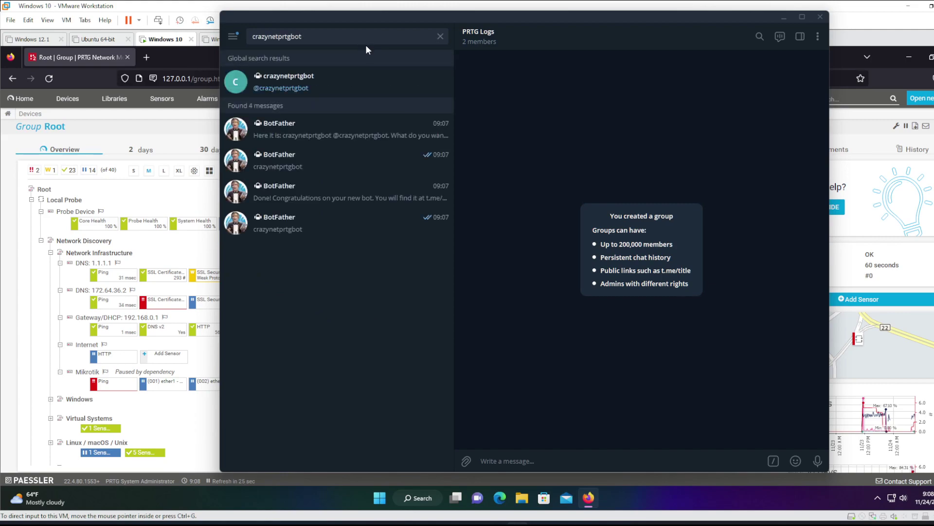
left_click(354, 87)
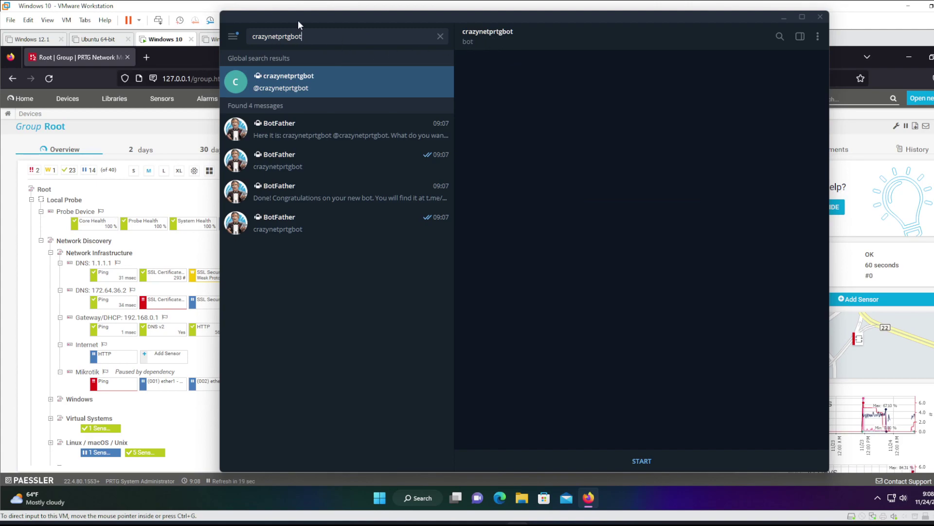
key("Escape")
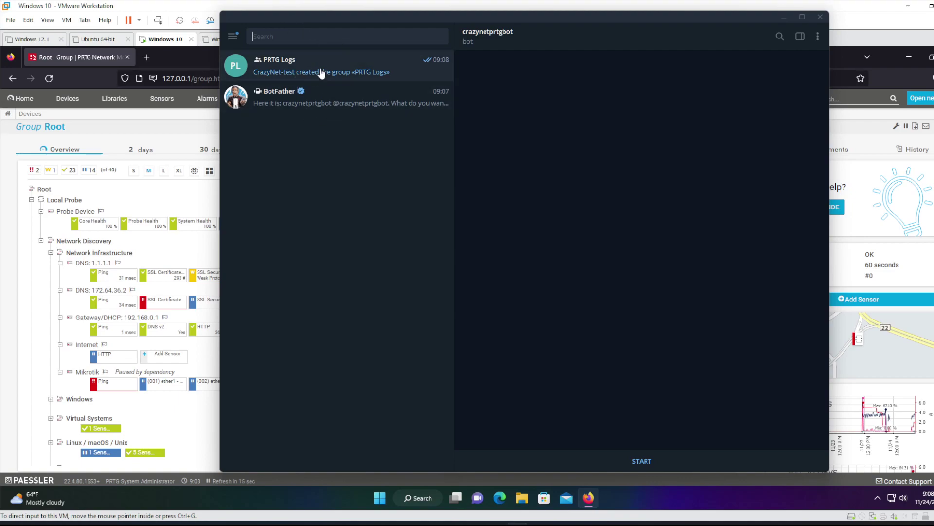
Open the PRTG Logs group and check its member list for the bot's access to messages.
left_click(345, 77)
mouse_move(496, 44)
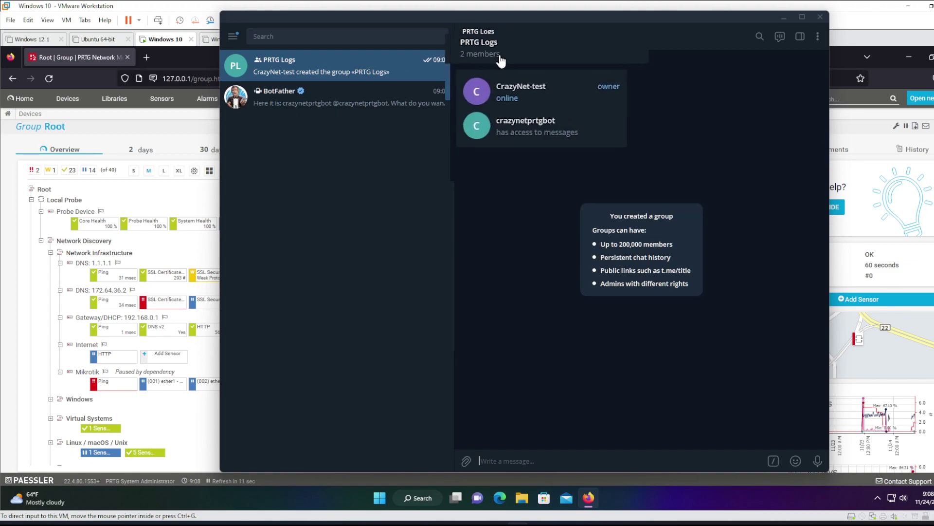
mouse_move(523, 187)
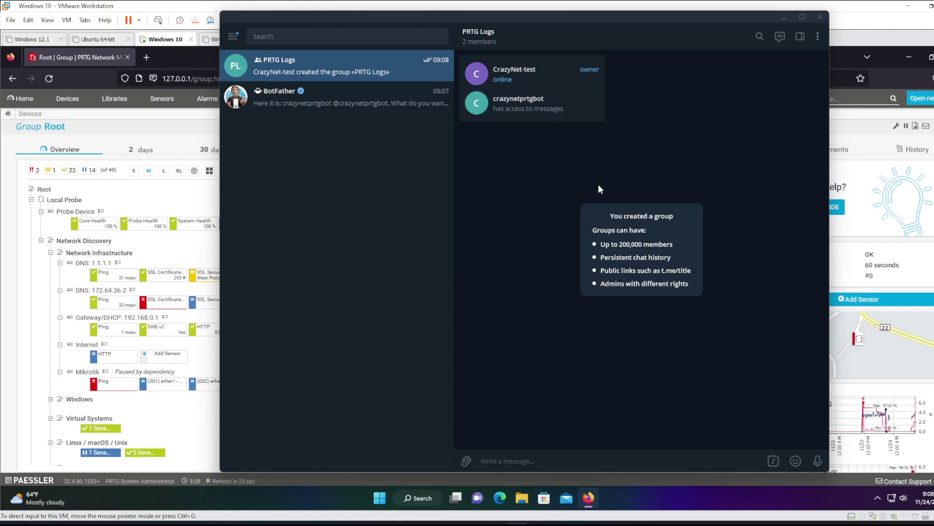
left_click(784, 18)
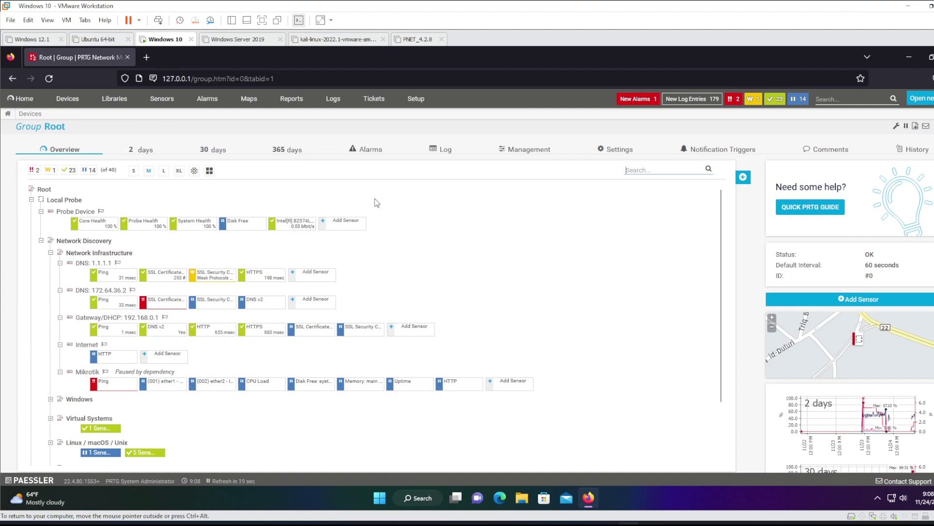
left_click(146, 57)
key("ctrl+alt")
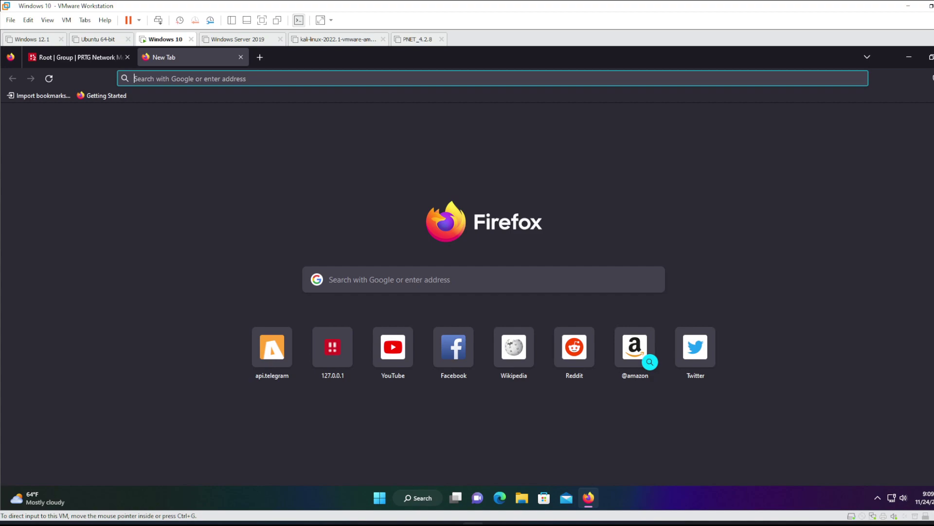
left_click(261, 78)
key("ctrl+v")
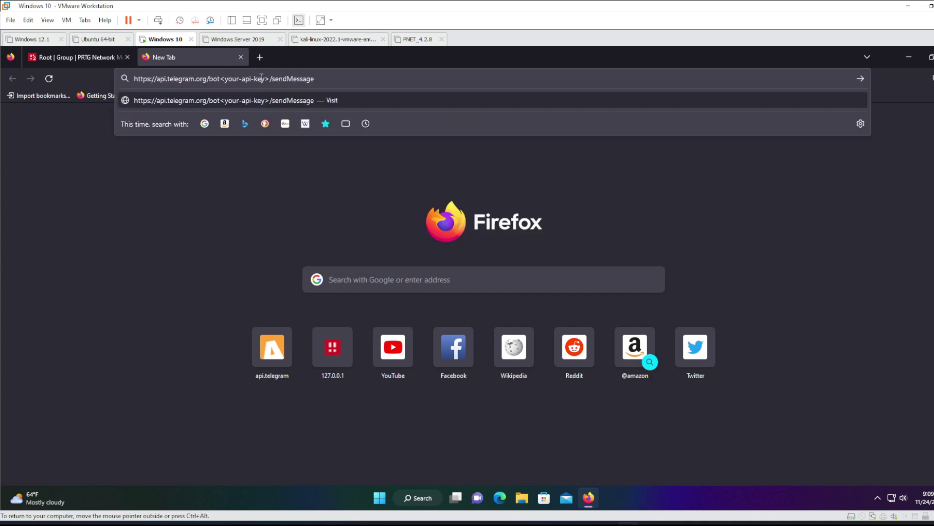
left_click(245, 207)
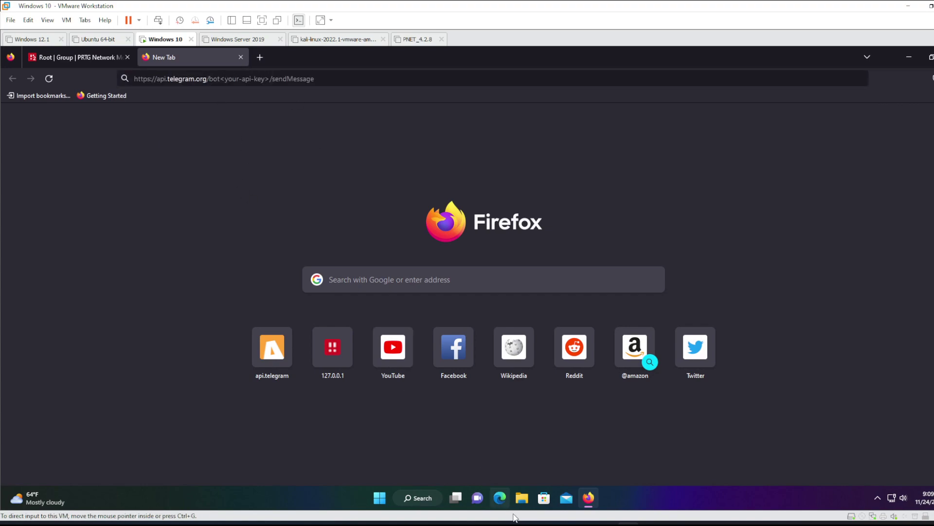
Copy the bot's API token from the BotFather chat in Telegram and paste it over <your-api-key> in the Firefox sendMessage address.
key("alt+Tab")
left_click(302, 98)
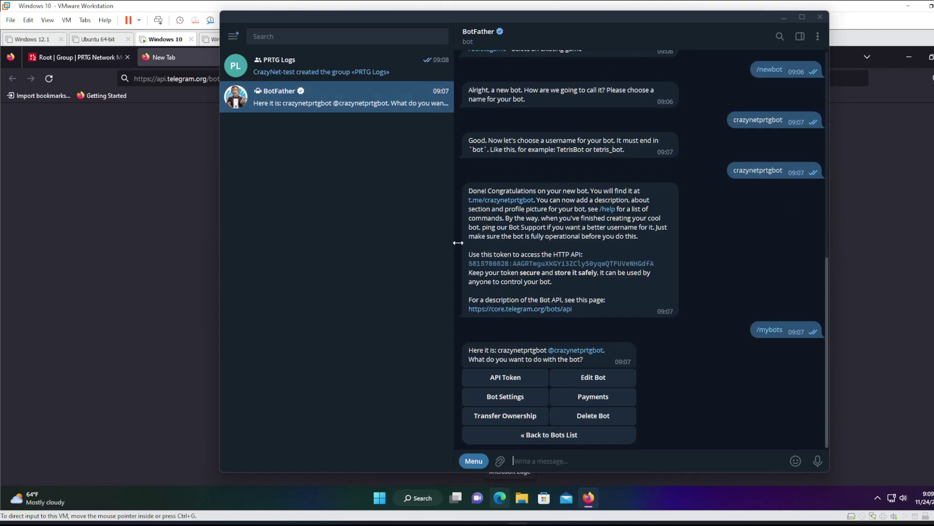
left_click(551, 269)
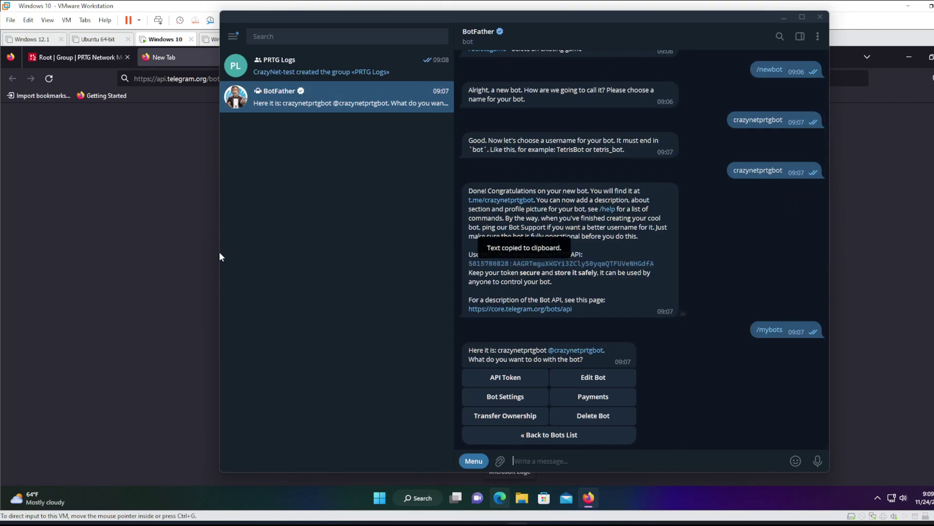
left_click(159, 252)
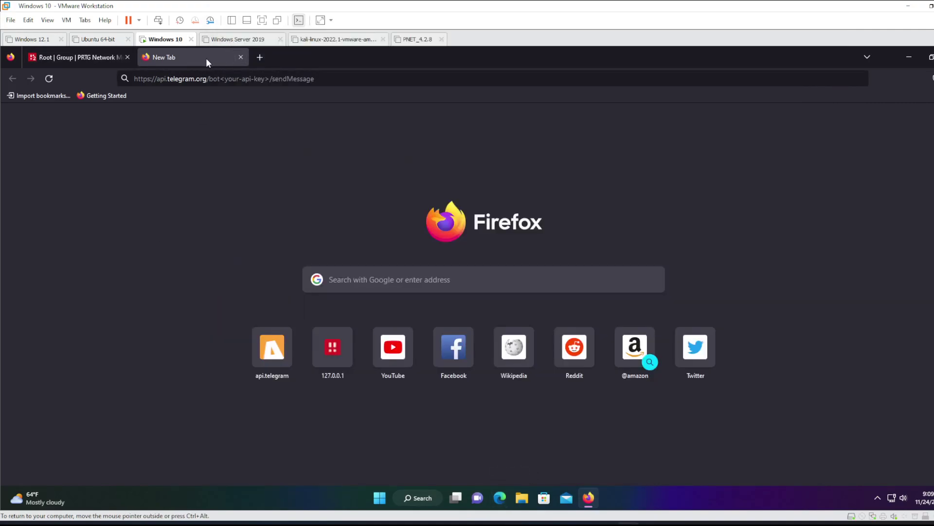
left_click(221, 80)
key("Return")
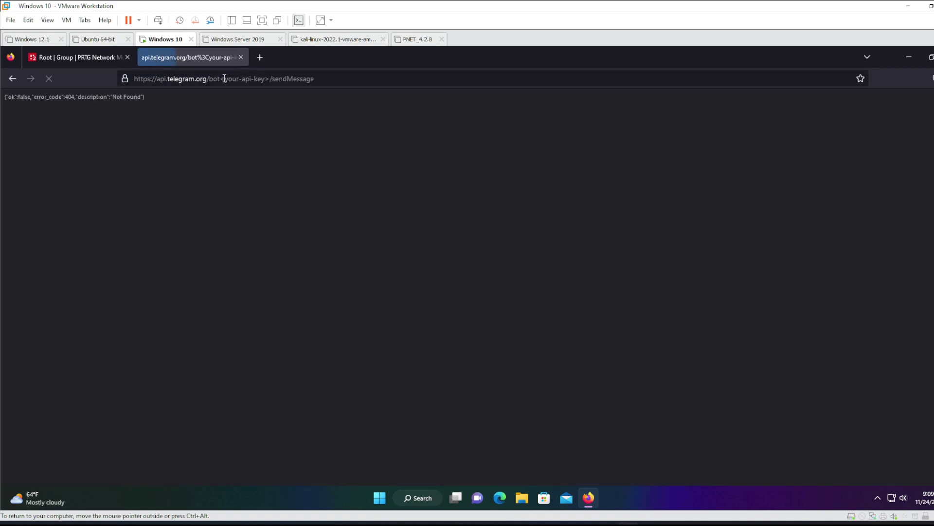
left_click_drag(218, 78, 271, 81)
key("ctrl+v")
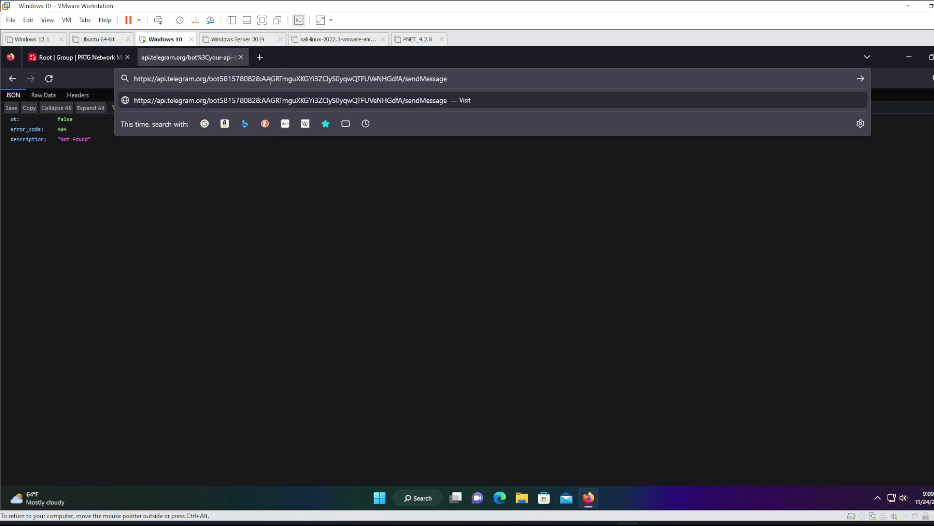
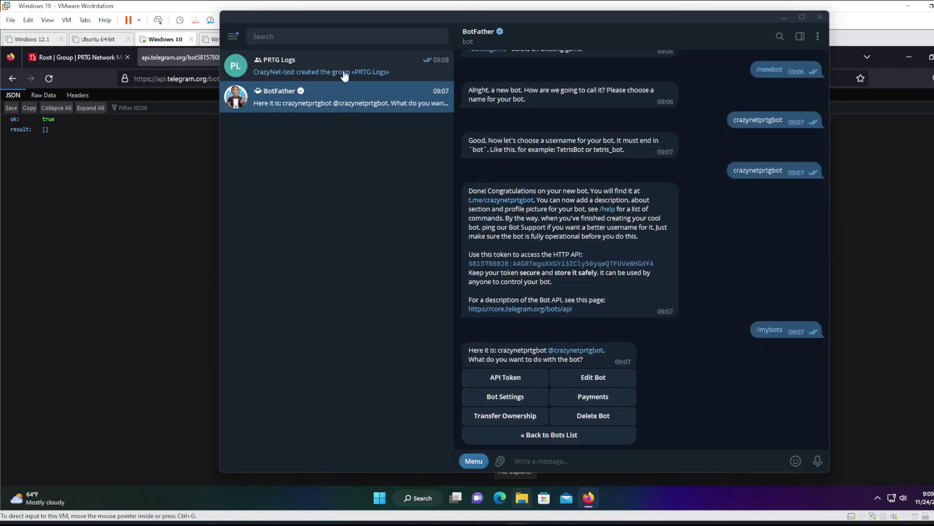
Search Telegram for crazynetprtgbot, open its chat and start the bot.
left_click(321, 38)
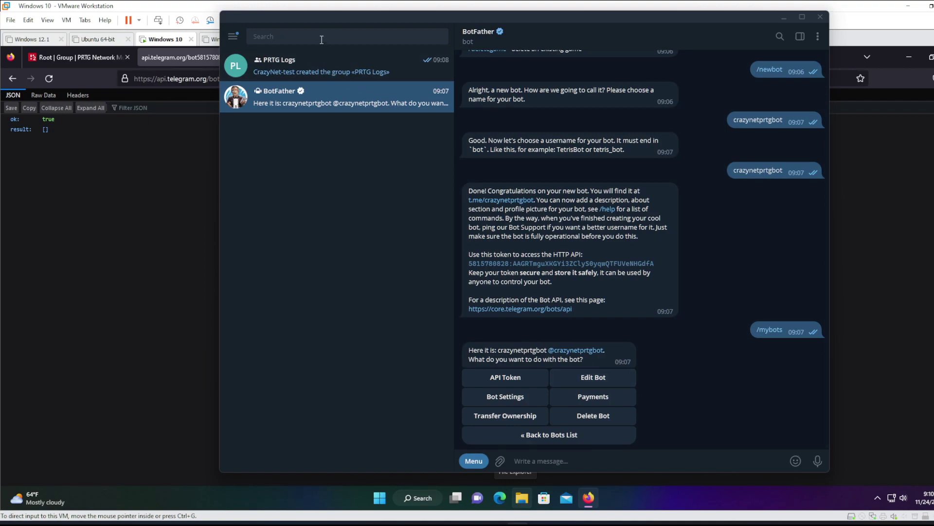
type("crazynetprtgbot")
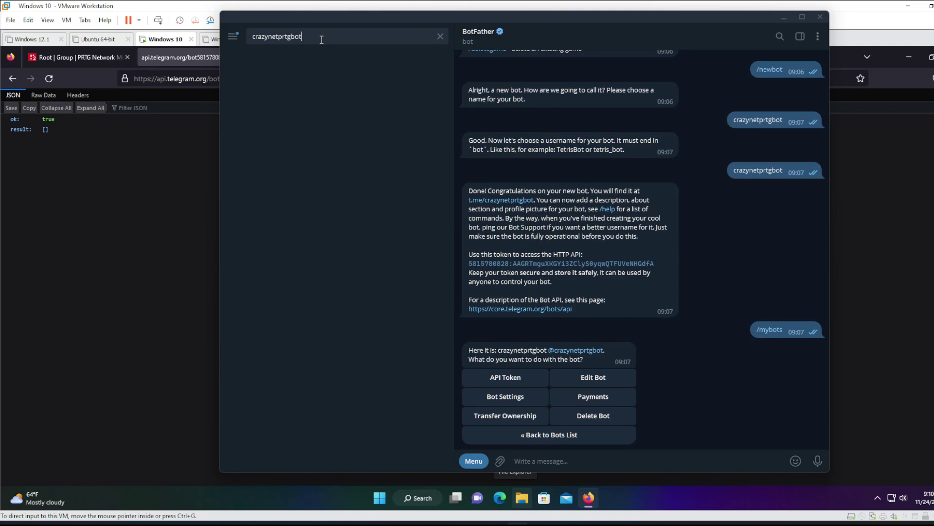
left_click(319, 88)
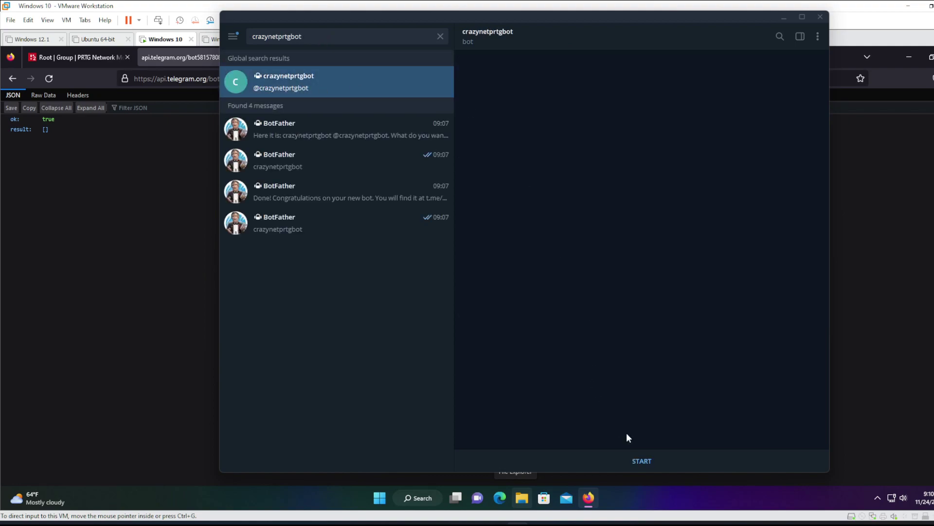
left_click(642, 460)
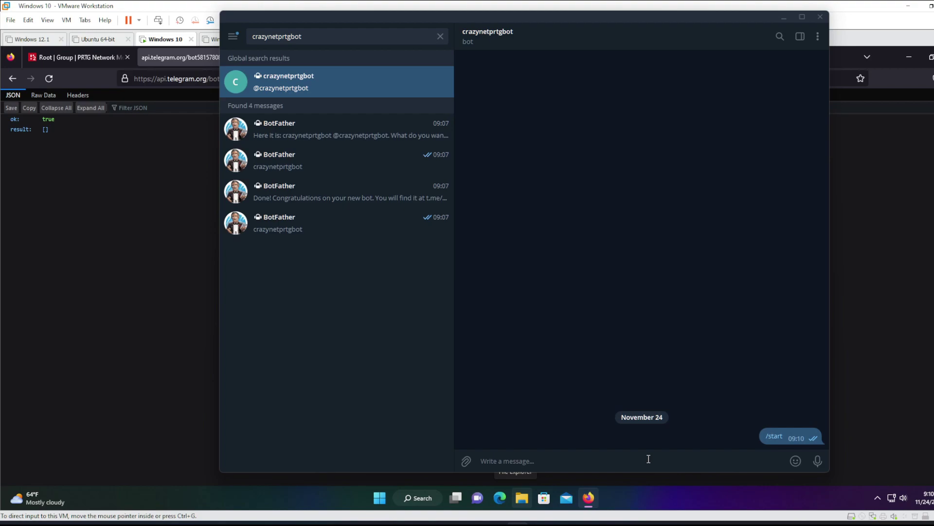
Send crazynetprtgbot the separate test messages /strat, sfsffsd, fdfsd, dfs, sdf, fsd, s, fds, fd, fs, fd and fd.
type("/strat")
key("Return")
type("sfsffsd")
key("Return")
type("fdfsd")
key("Return")
type("dfs sdf fsd s fds fd fs fd fd")
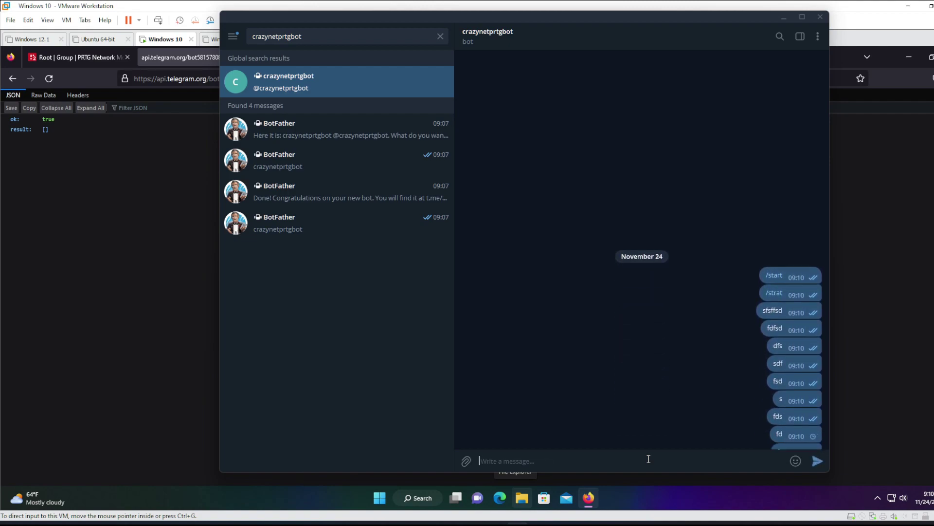
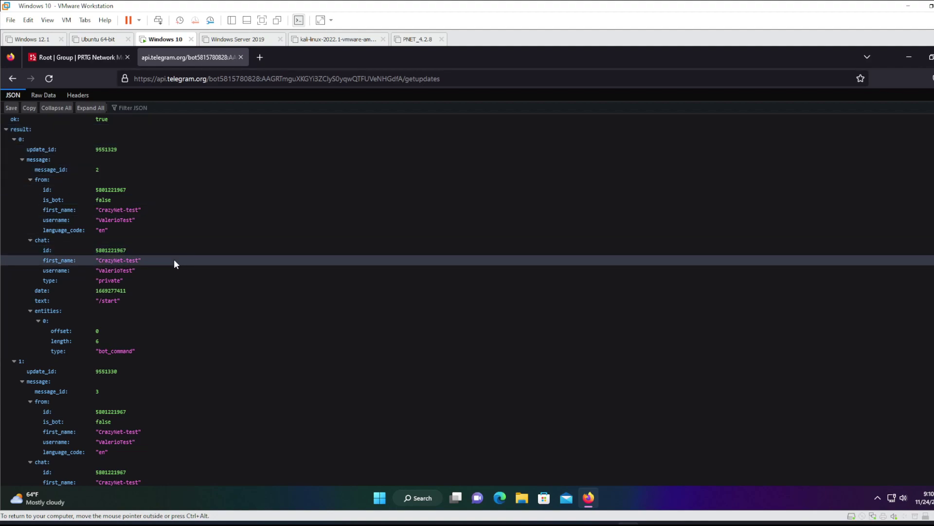
Examine the getupdates response in Firefox for an entry that gives the PRTG Logs group's chat ID.
scroll(175, 263, "down", 2)
scroll(174, 263, "down", 6)
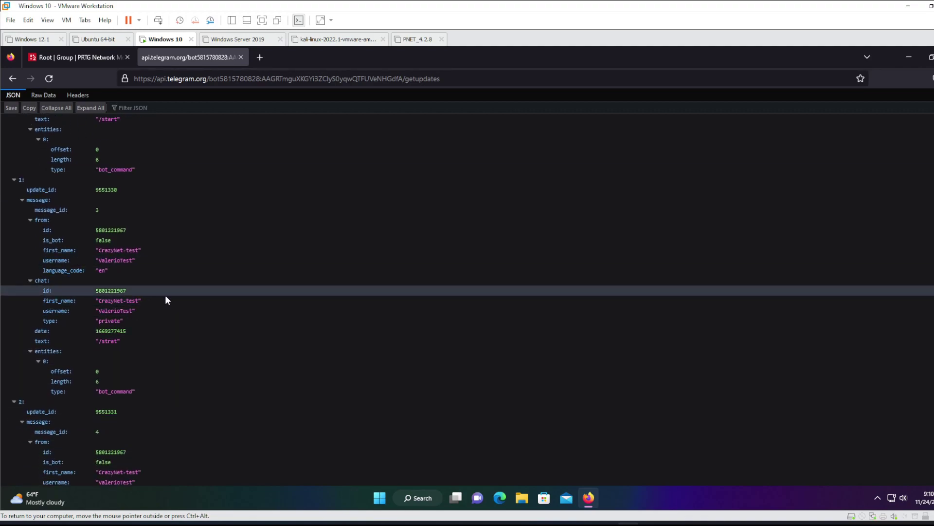
scroll(164, 297, "down", 8)
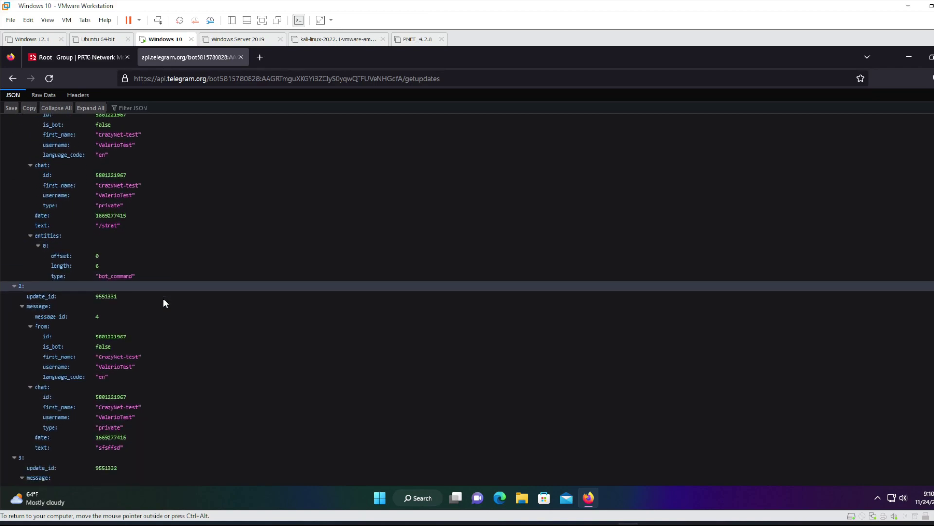
scroll(156, 292, "down", 8)
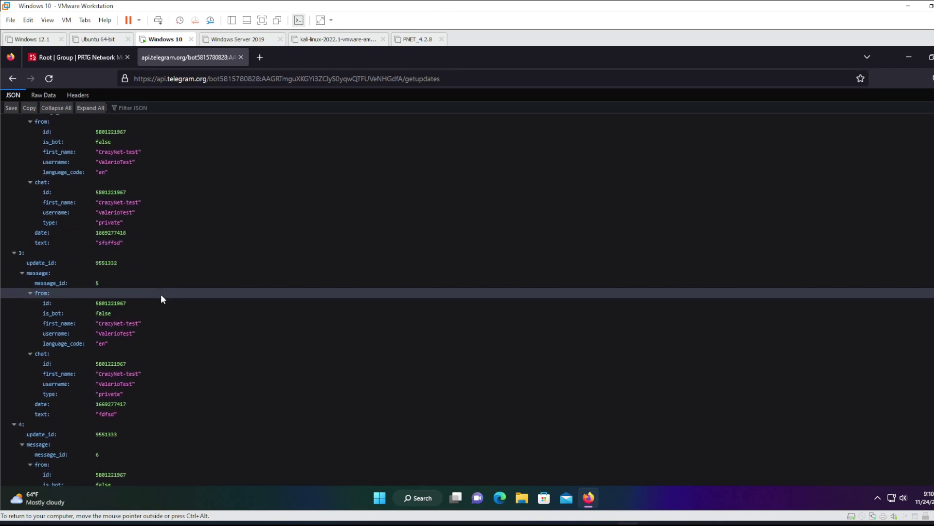
scroll(168, 302, "down", 14)
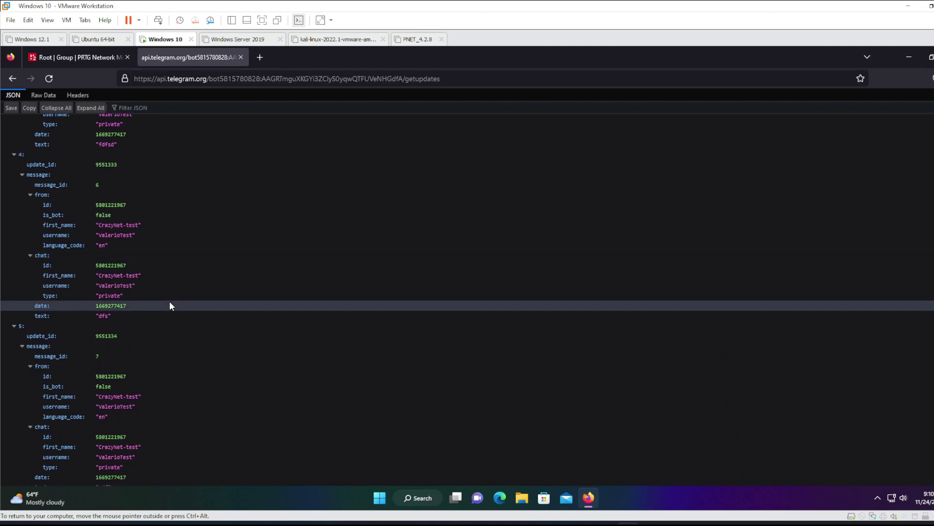
scroll(170, 303, "down", 12)
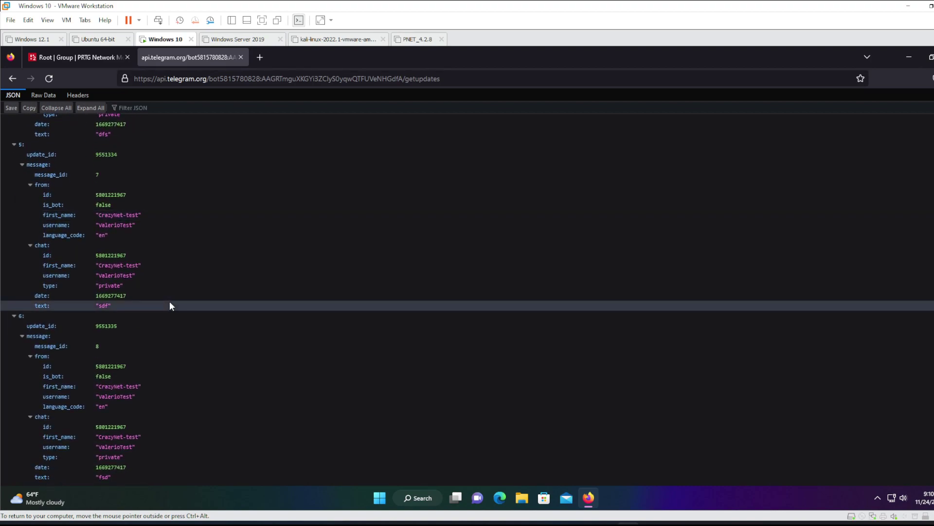
scroll(171, 302, "down", 10)
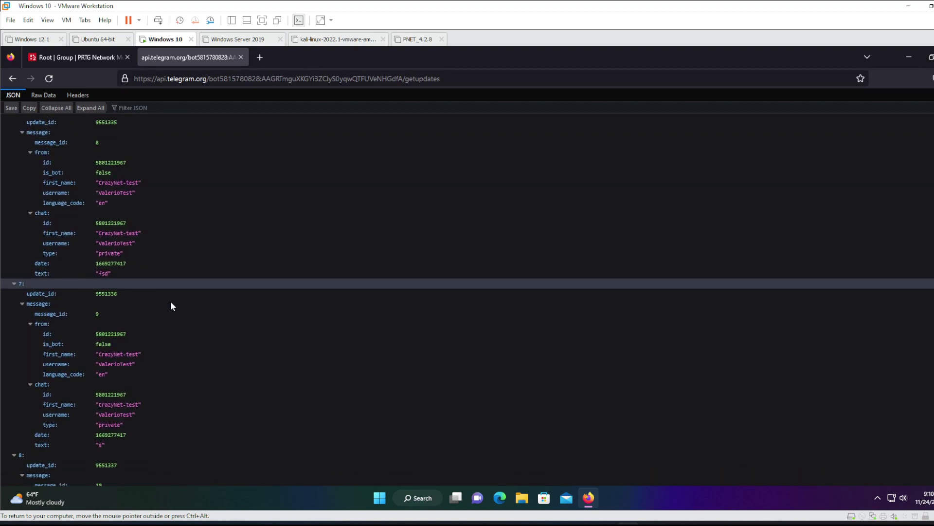
scroll(170, 302, "down", 4)
scroll(169, 299, "down", 20)
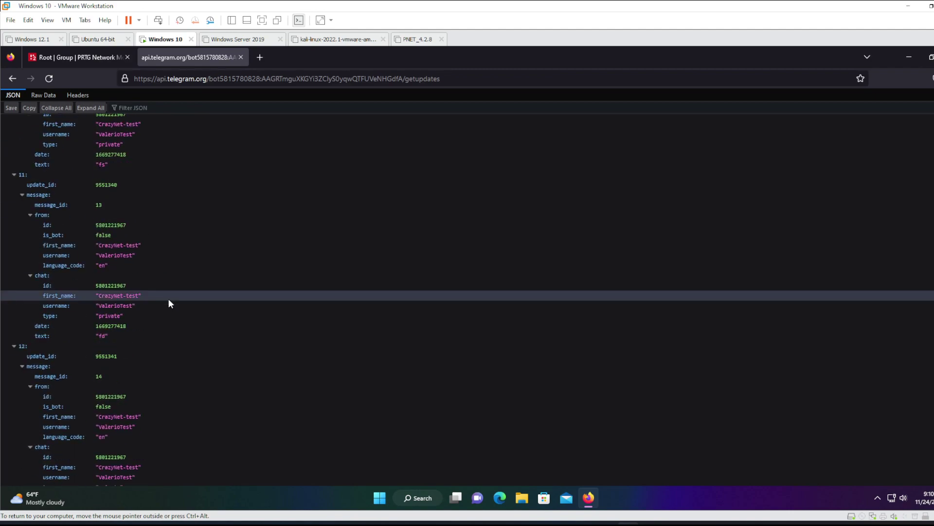
scroll(168, 299, "down", 1)
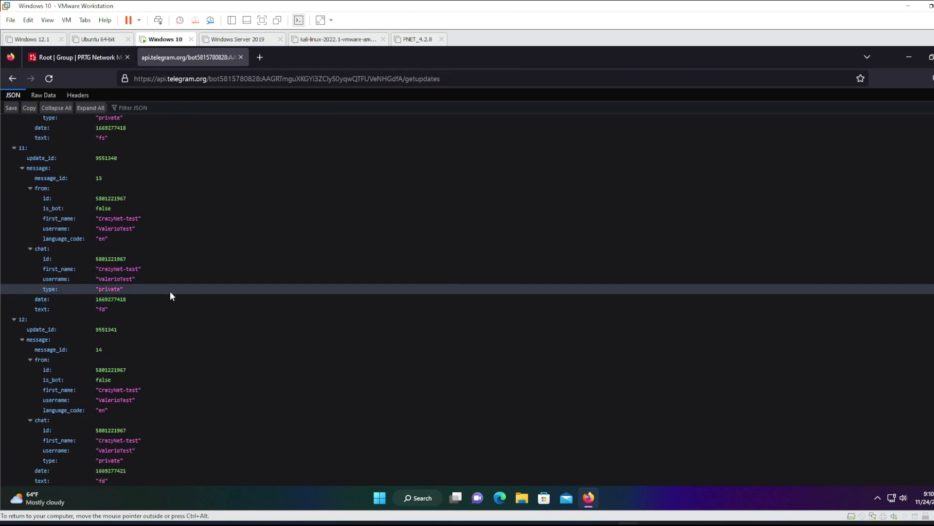
scroll(377, 307, "up", 20)
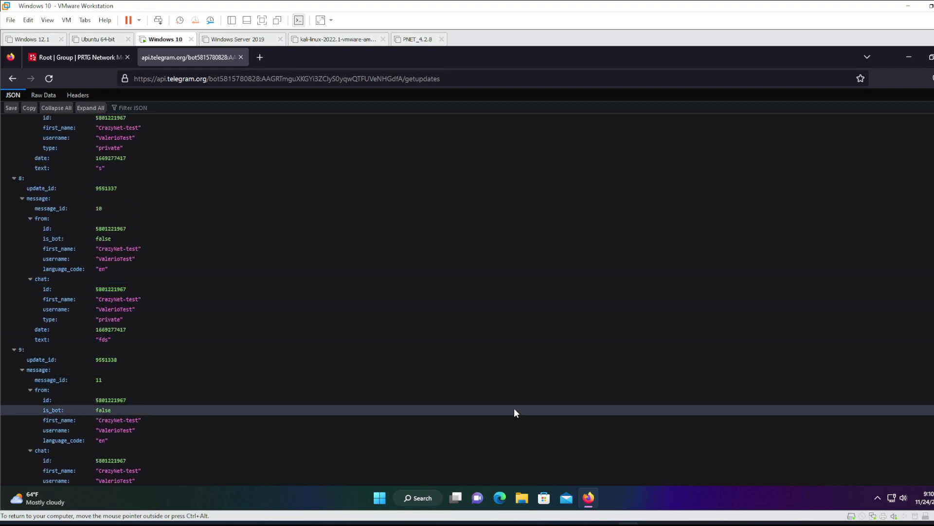
Promote crazynetprtgbot to admin in the PRTG Logs group in Telegram, and minimize the Telegram window.
left_click(484, 445)
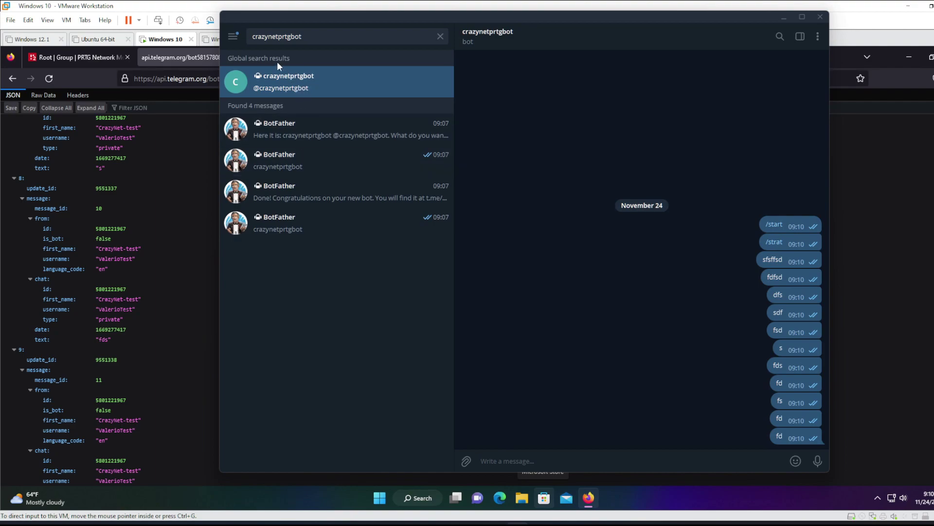
left_click(440, 36)
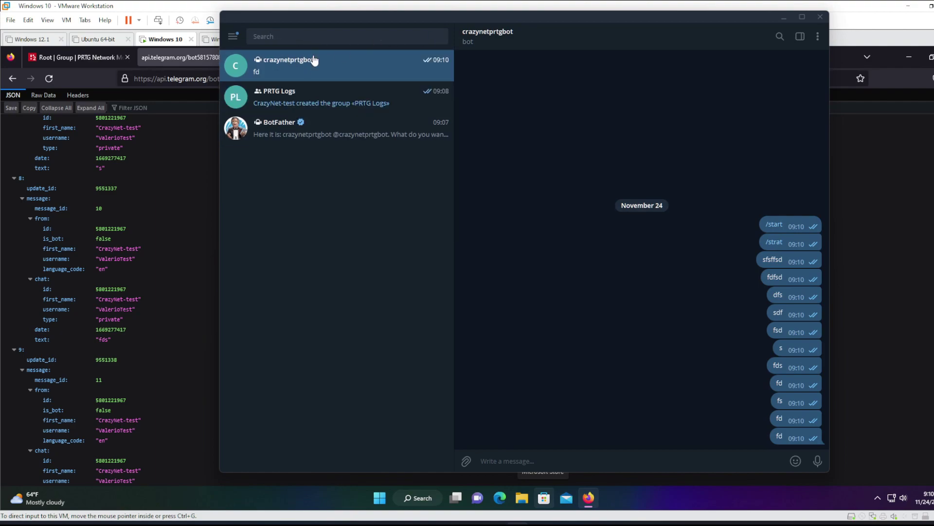
left_click(317, 103)
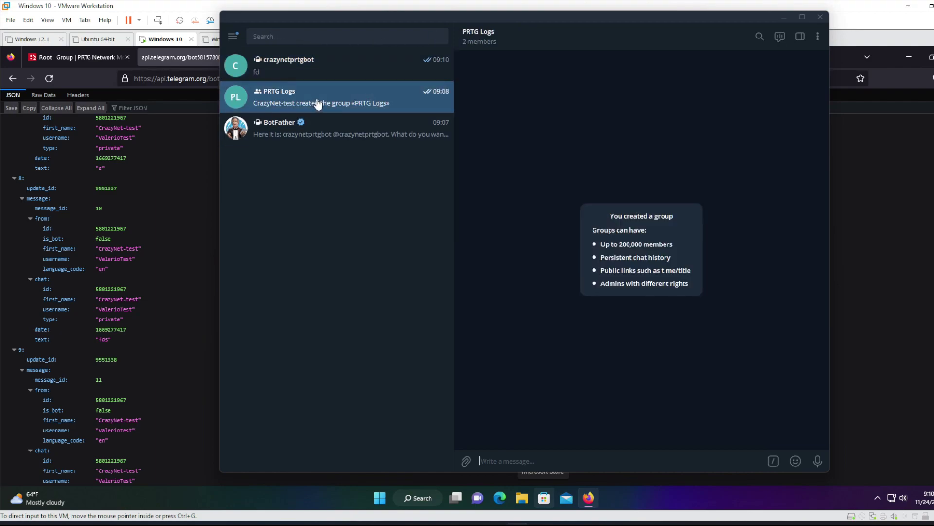
left_click(476, 45)
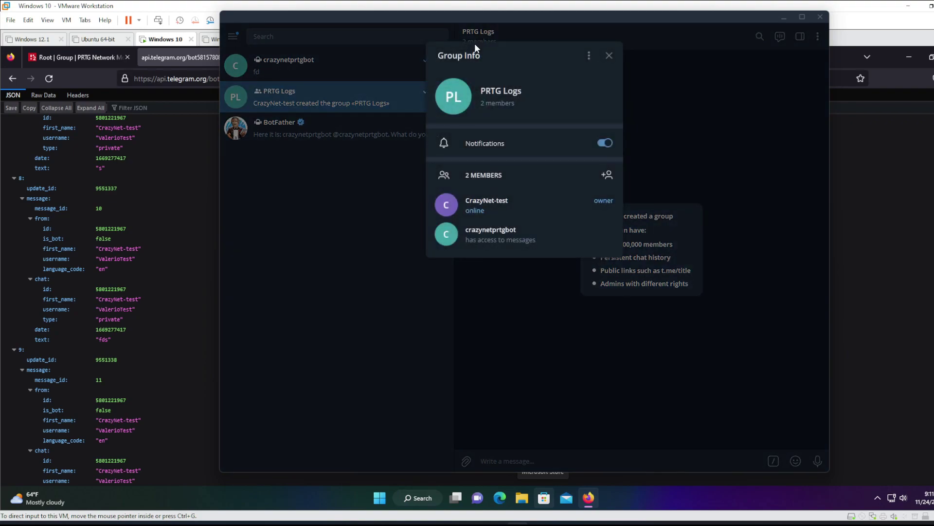
right_click(491, 238)
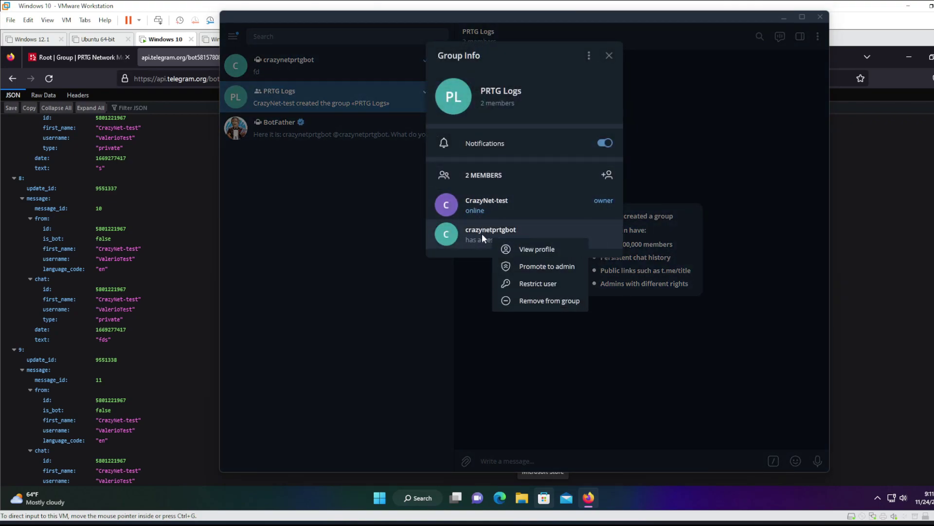
left_click(545, 268)
left_click(596, 413)
left_click(705, 149)
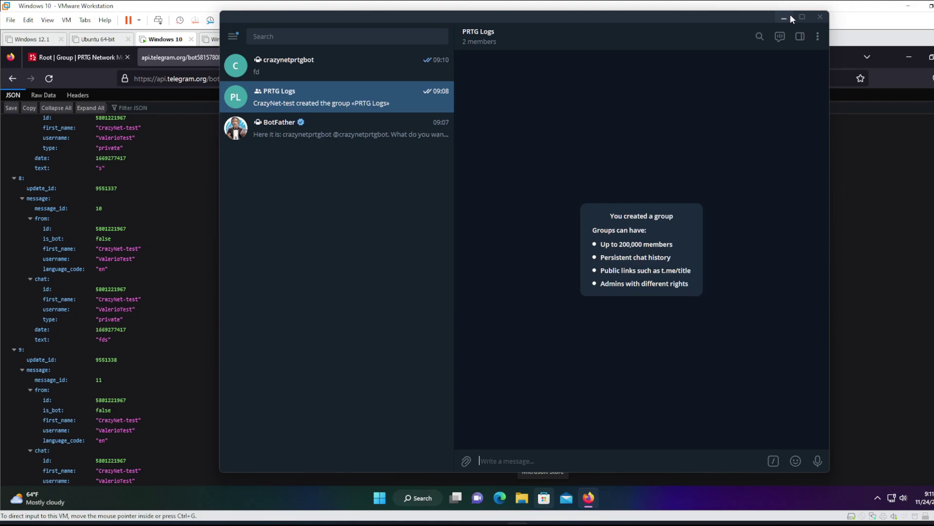
left_click(789, 16)
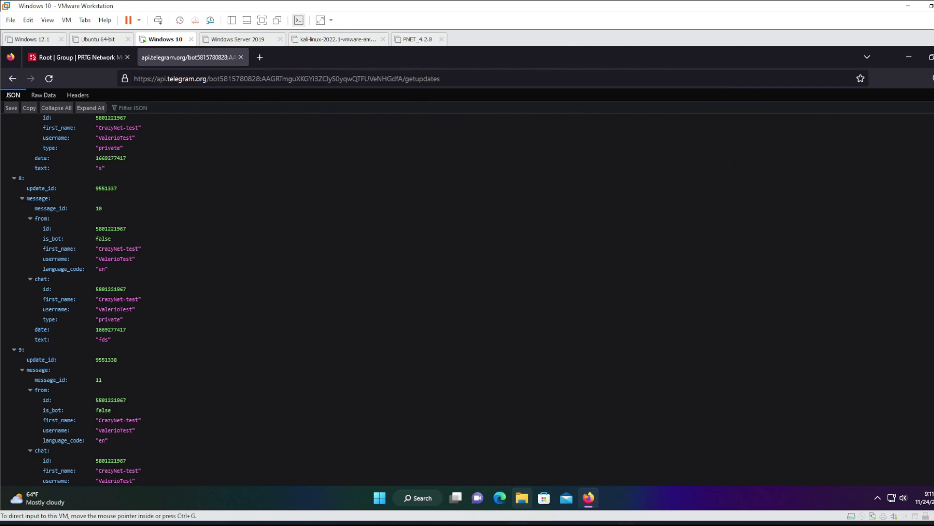
Reopen Telegram and send the test message "sdsdsdds" in the crazynetprtgbot chat.
left_click(521, 525)
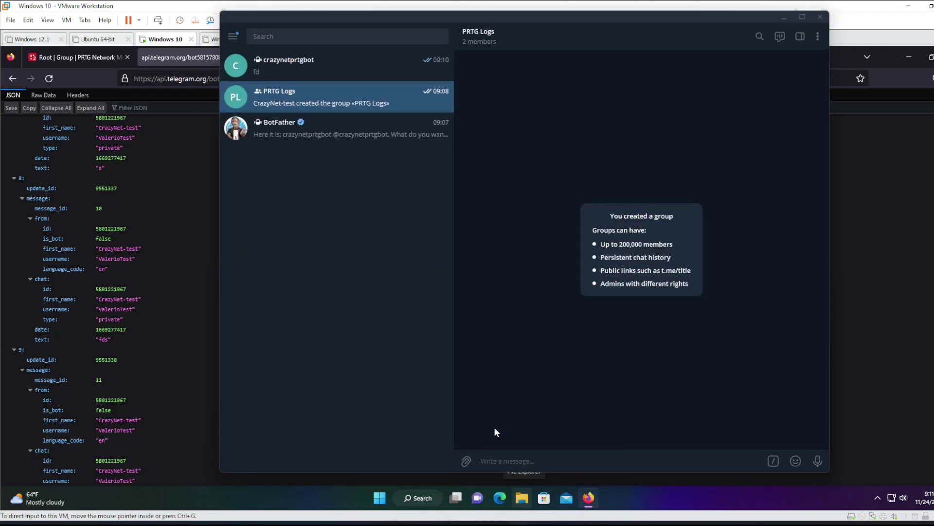
left_click(331, 66)
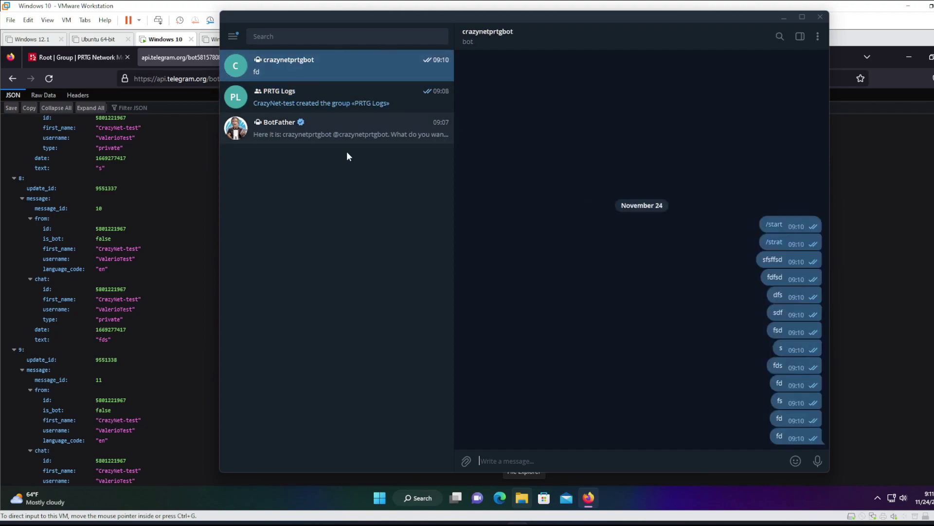
type("sdsdsdds")
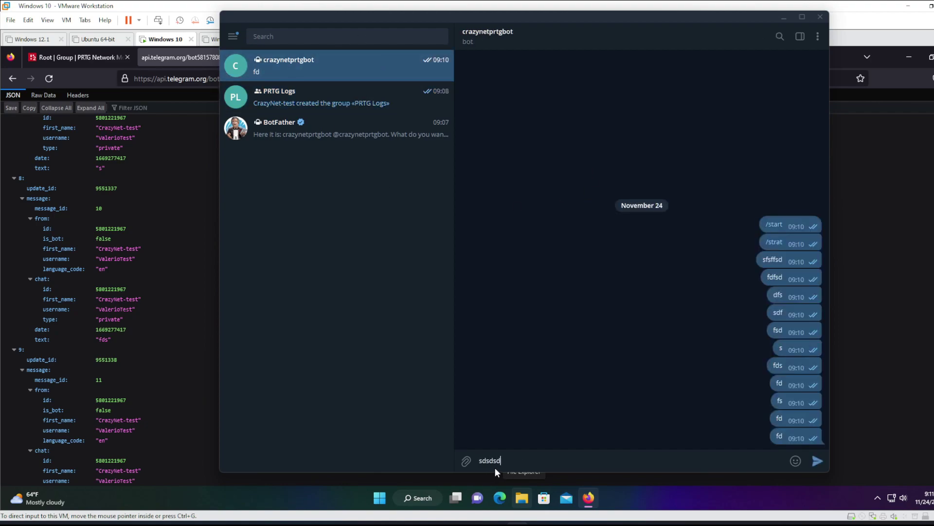
key("Return")
Reload the getupdates response in Firefox and find the entry with the PRTG Logs group's chat ID.
left_click(174, 197)
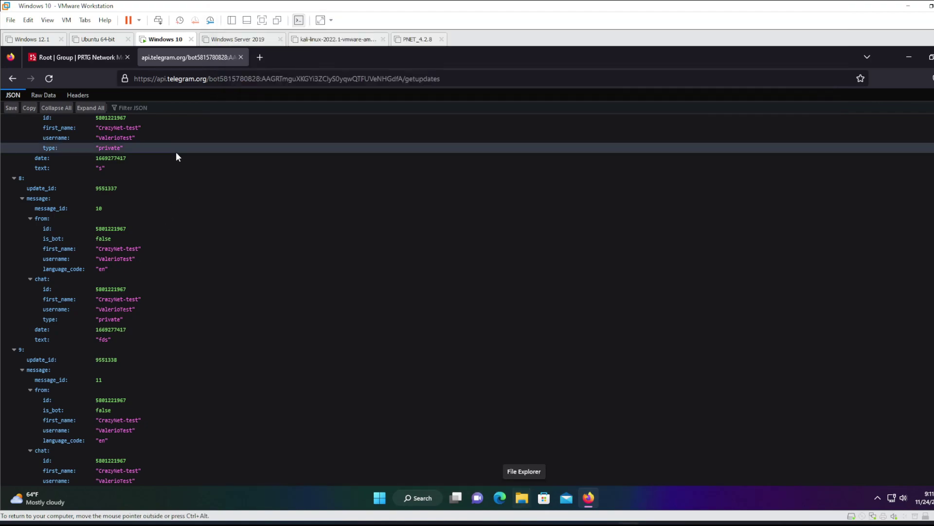
left_click(48, 77)
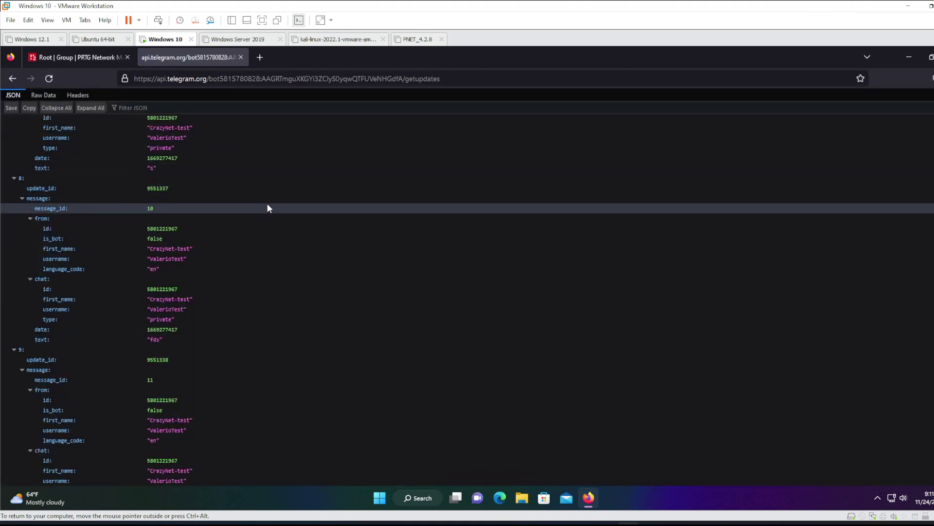
scroll(271, 176, "down", 10)
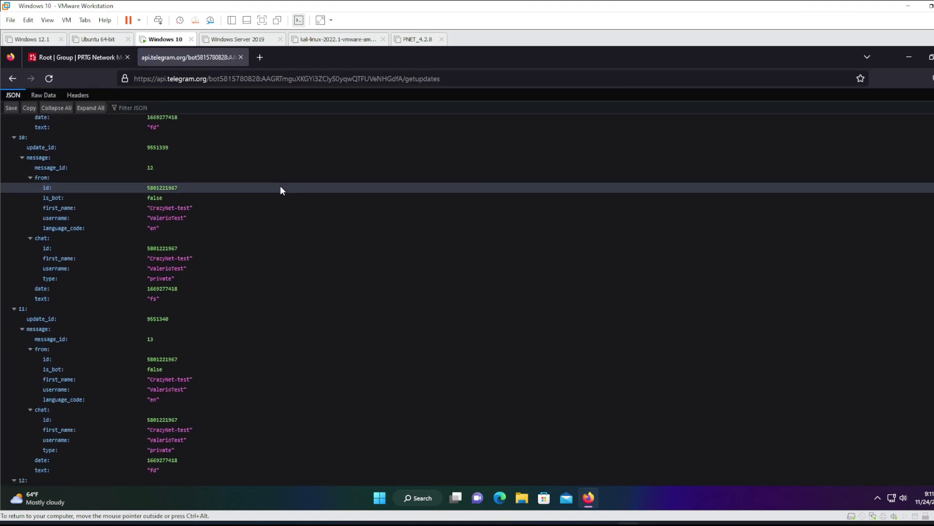
scroll(283, 189, "down", 10)
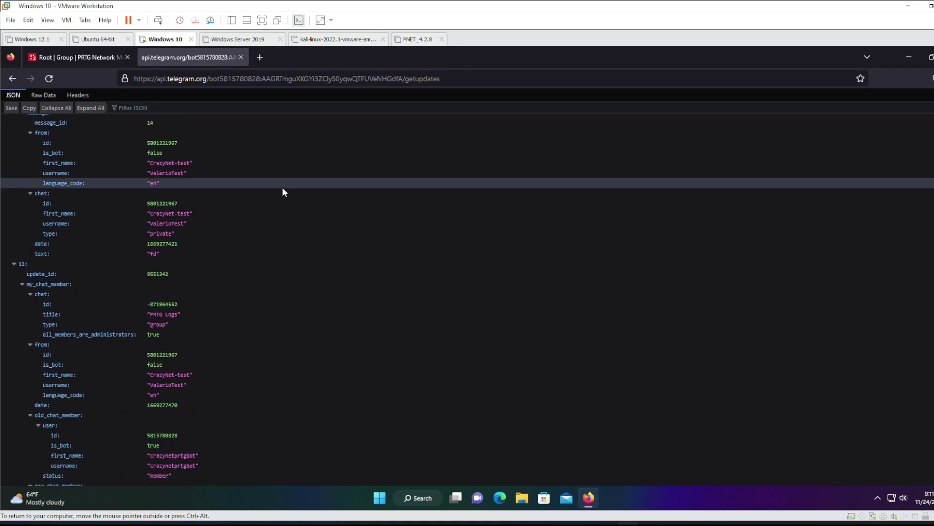
Locate the PRTG Logs group entry in the getupdates response and select its chat ID for copying.
scroll(283, 189, "down", 5)
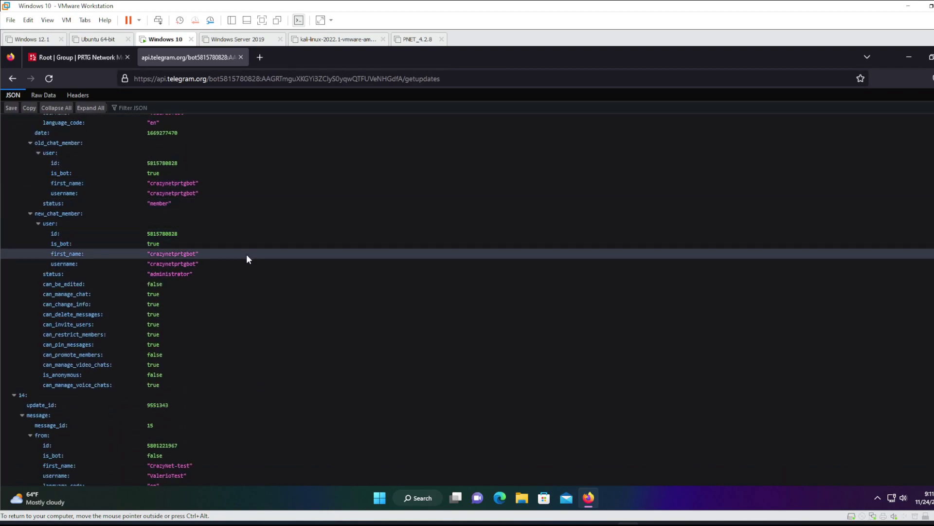
scroll(249, 255, "down", 2)
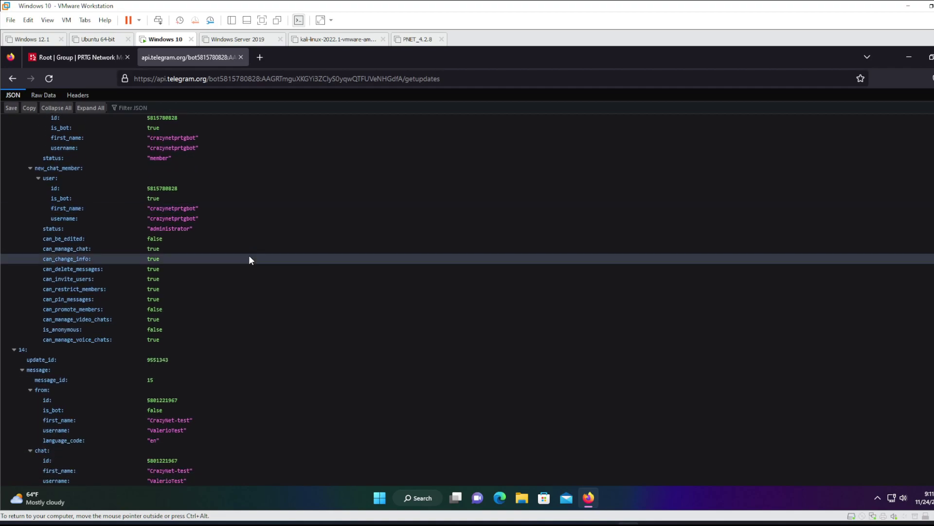
scroll(249, 257, "up", 2)
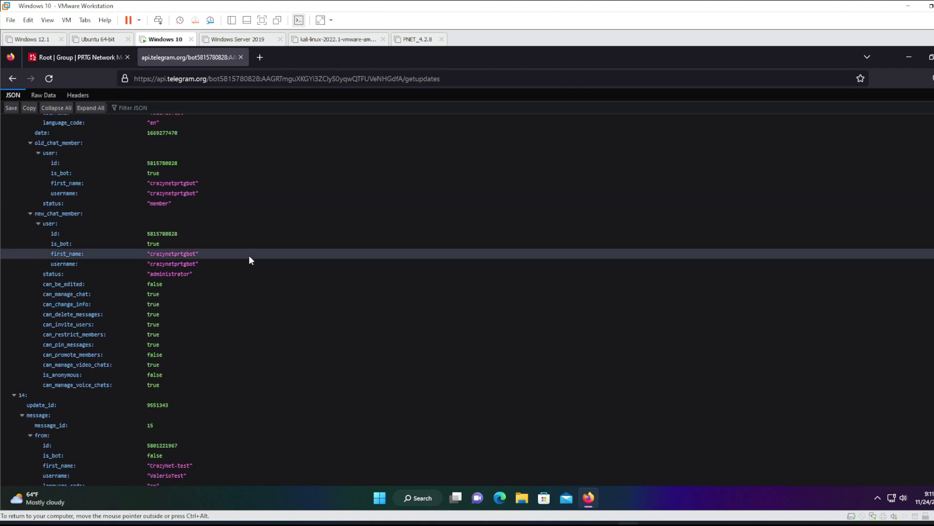
scroll(249, 255, "up", 6)
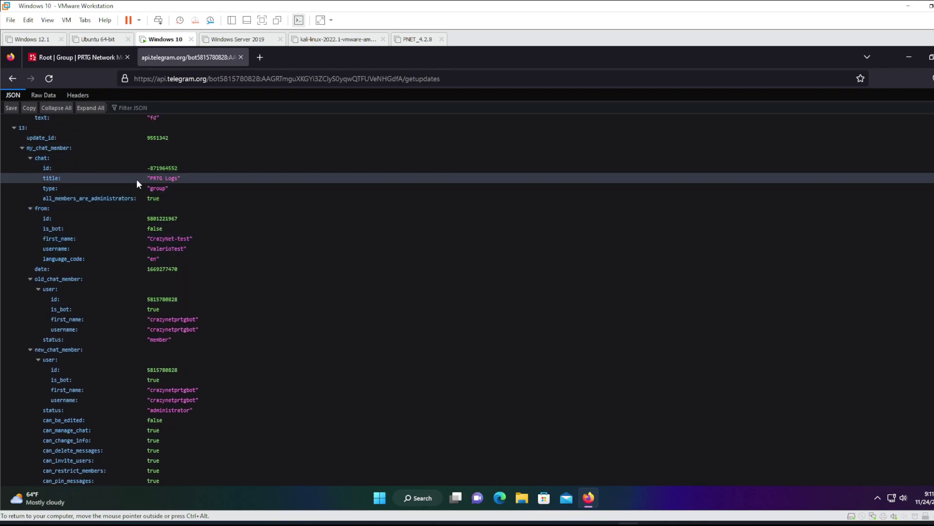
left_click_drag(183, 168, 145, 167)
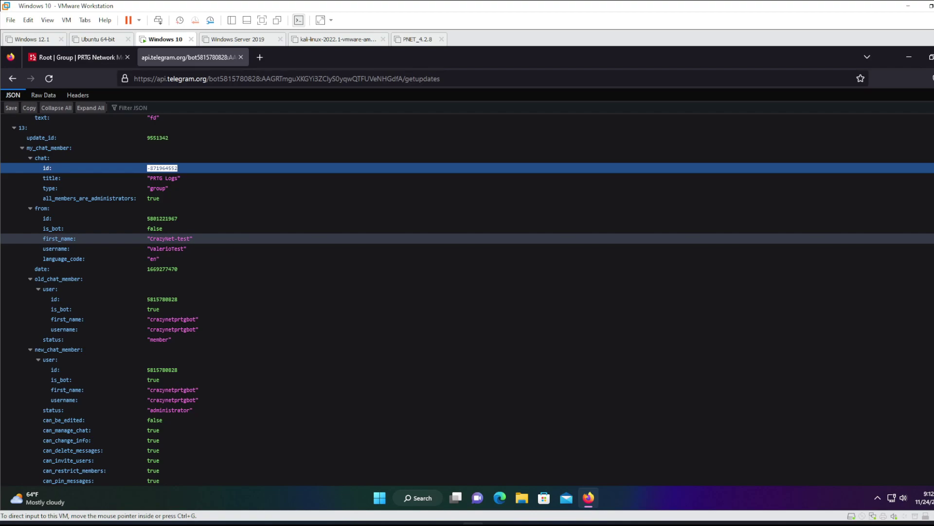
Switch to PRTG, open the notification templates in the setup, and add a new template named Telegram.
left_click(76, 59)
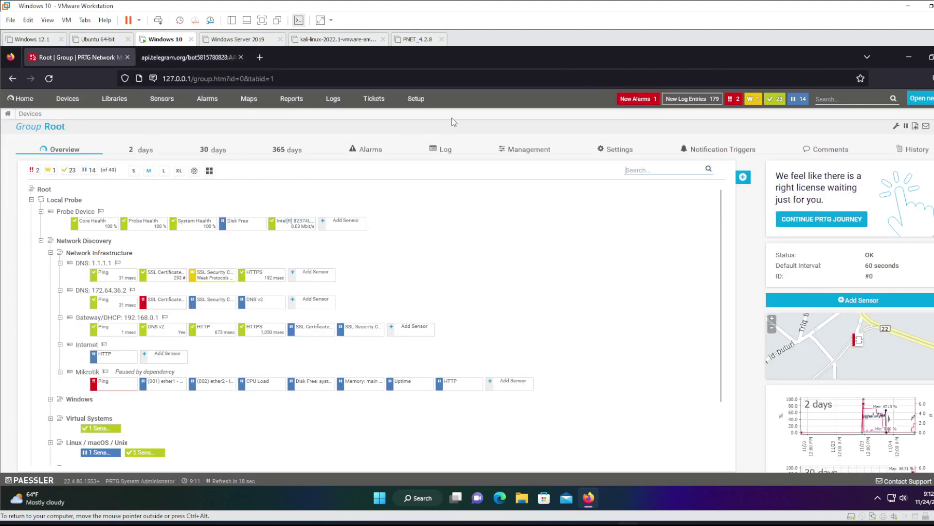
left_click(416, 99)
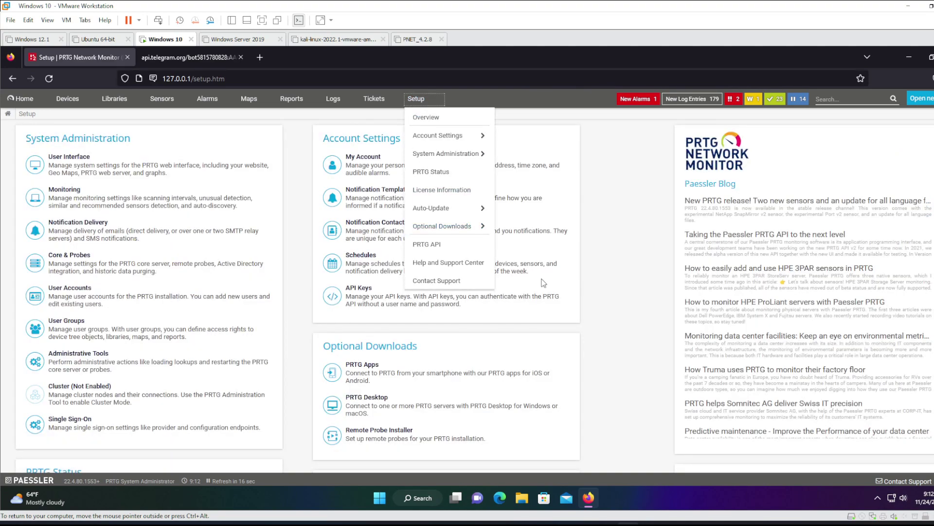
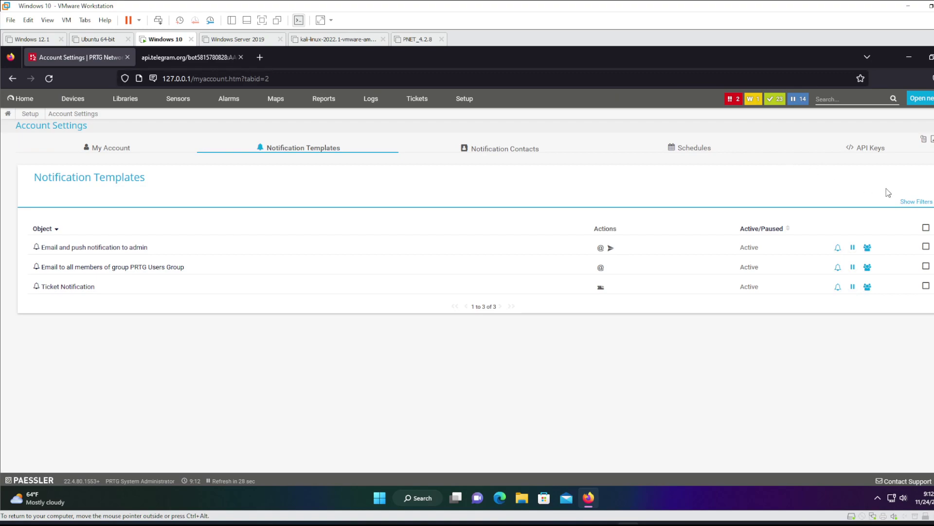
left_click(923, 183)
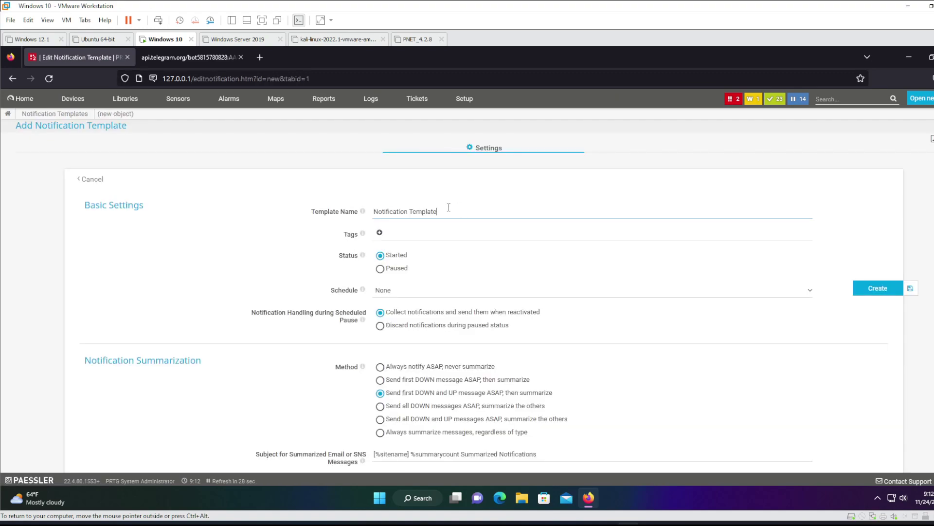
key("ctrl+a")
type("Telegram")
scroll(479, 255, "down", 5)
scroll(481, 265, "up", 1)
scroll(506, 266, "down", 7)
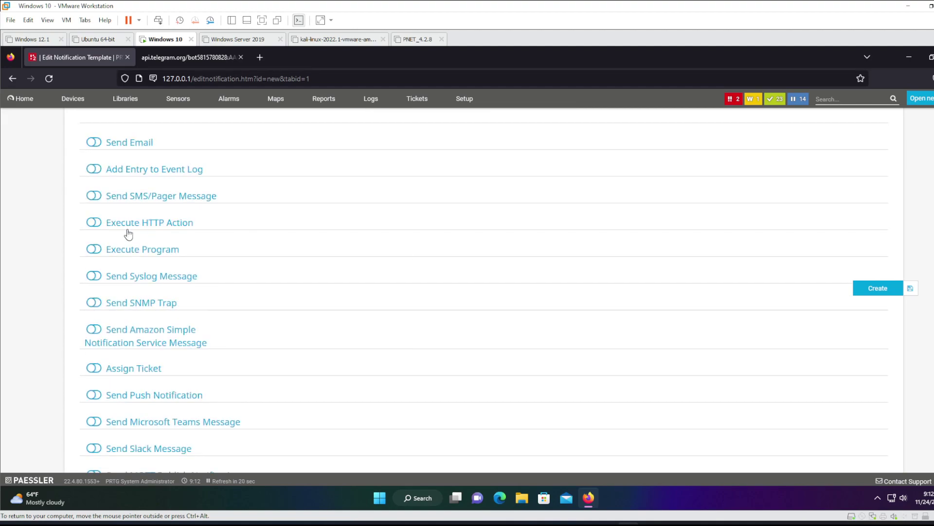
left_click(186, 227)
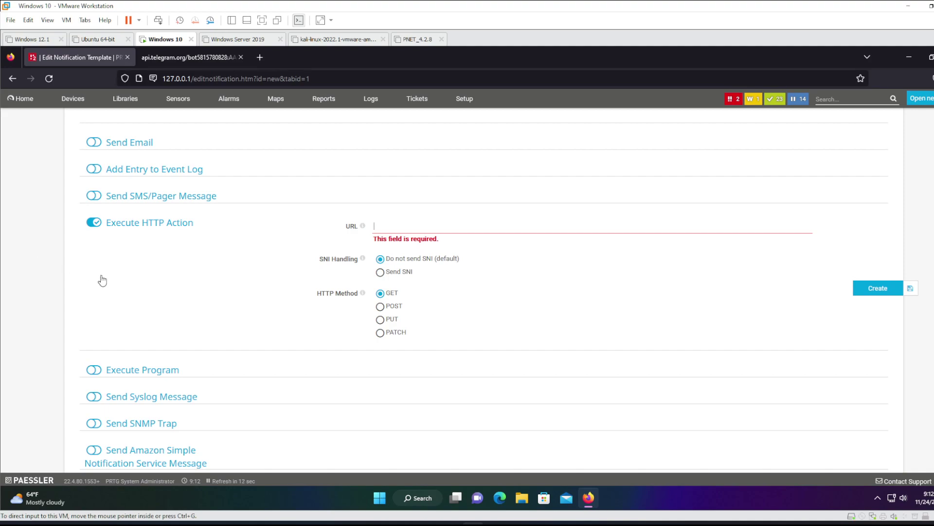
type("https://api.telegram.org/bot<your-api-key>/sendMessage")
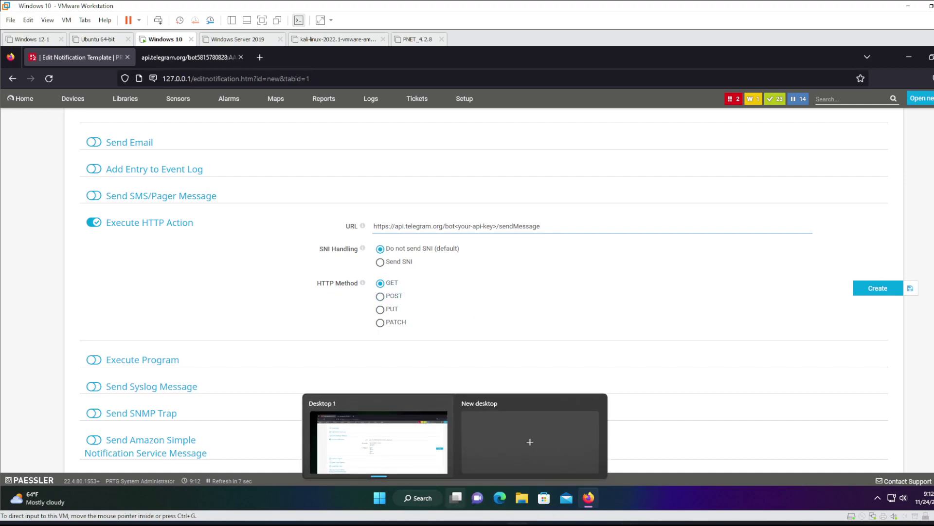
Copy the bot's API token from the BotFather chat in Telegram and replace the <your-api-key> placeholder in the PRTG URL with it.
key("alt+Tab")
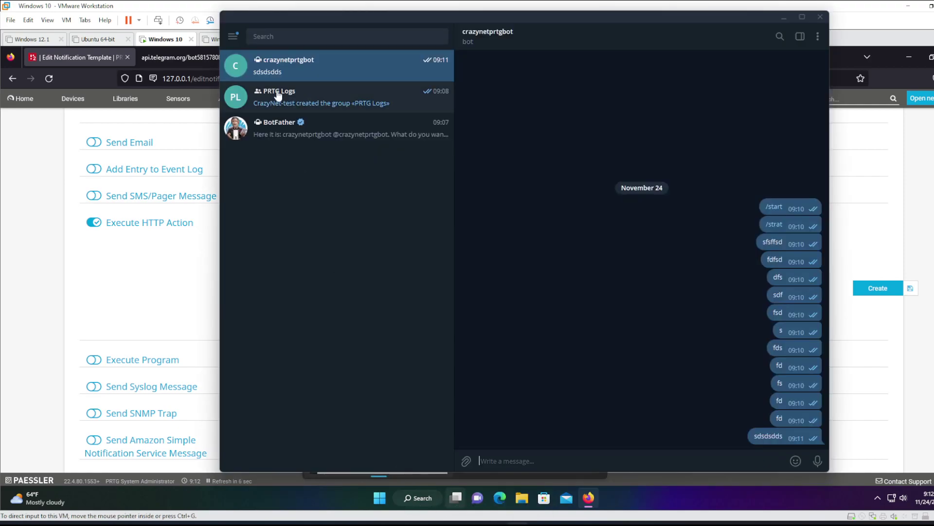
left_click(317, 137)
left_click(555, 263)
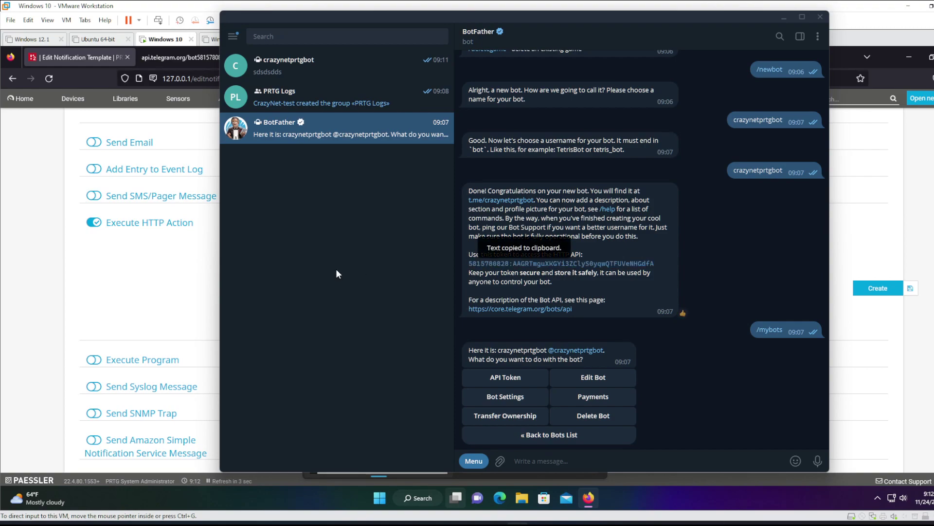
key("alt+Tab")
left_click(426, 226)
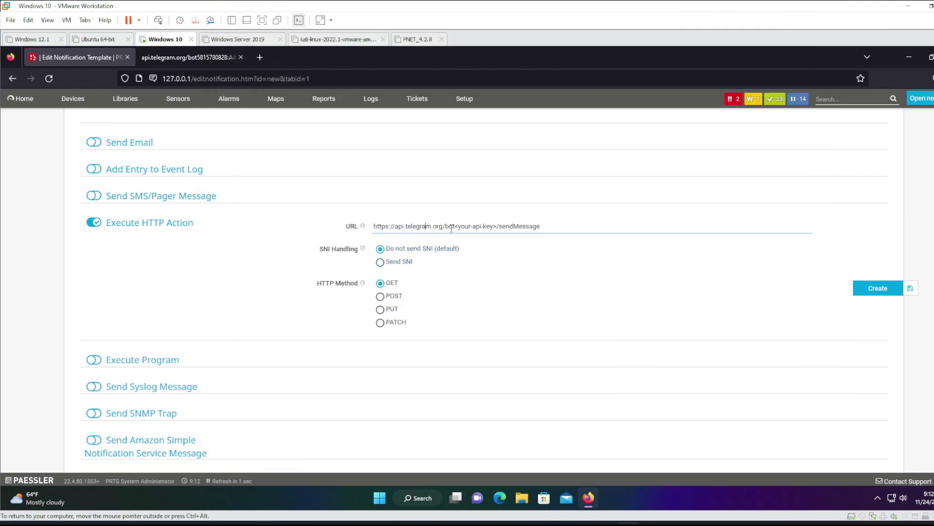
left_click_drag(456, 226, 497, 227)
key("ctrl+v")
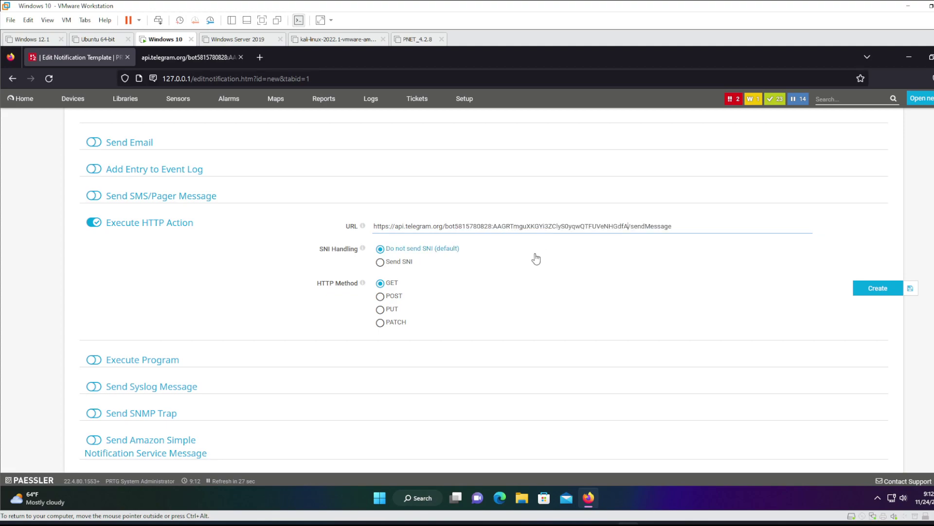
Set the HTTP method to POST and paste the payload "chat_id=-api&text=There's a *%status* sensor in your PRTG! [%sensor](%linksensor)".
scroll(528, 261, "down", 2)
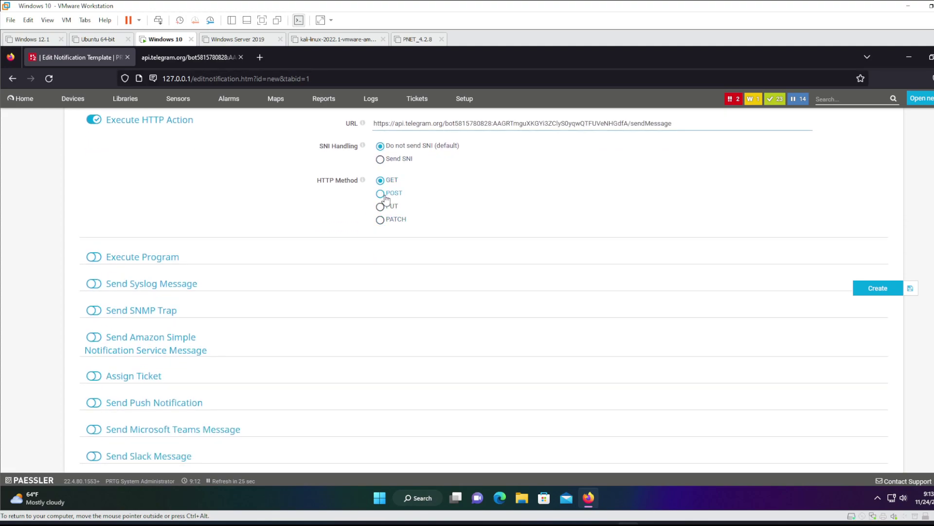
left_click(404, 245)
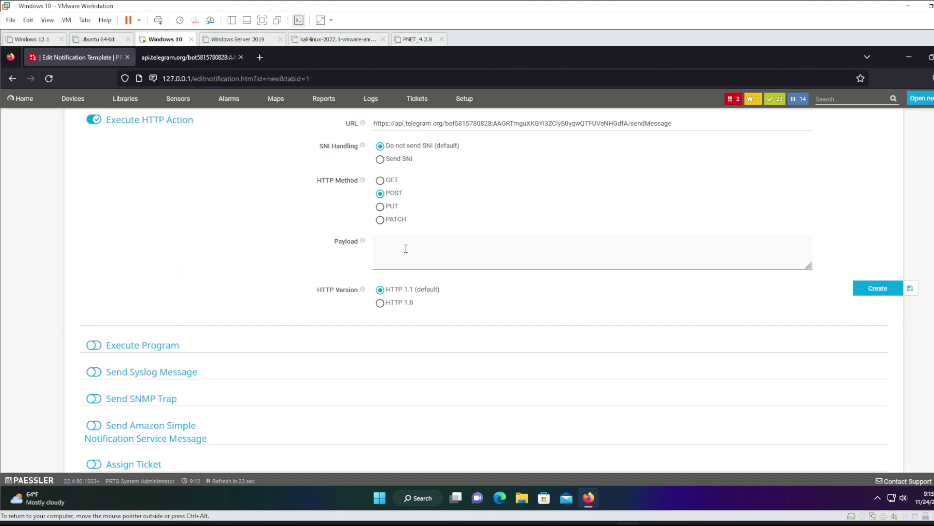
key("ctrl+alt")
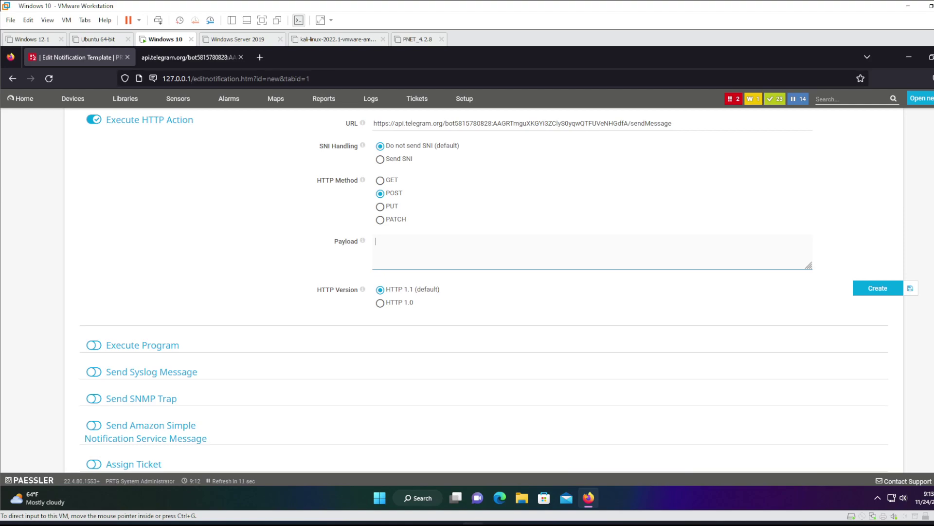
key("ctrl+v")
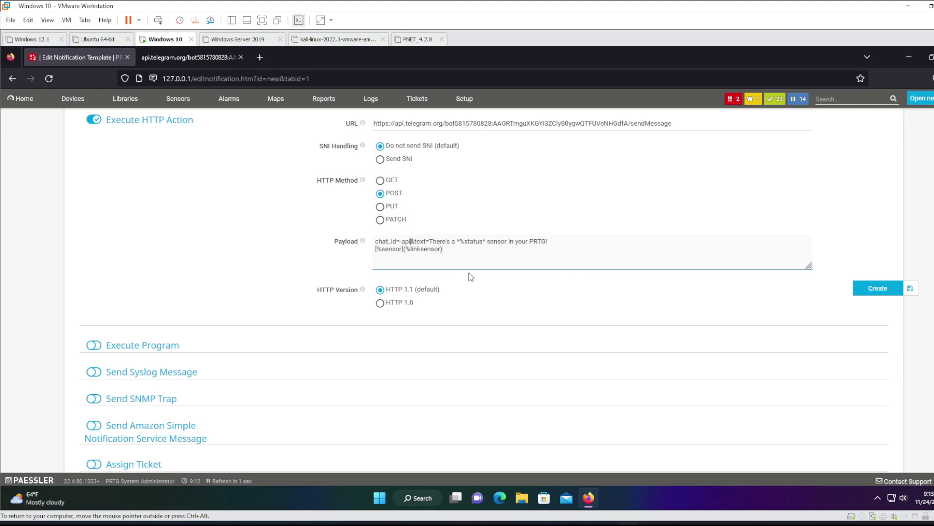
Replace the -api placeholder in the payload with the PRTG Logs group's chat ID and create the template.
key("BackSpace")
key("BackSpace")
key("BackSpace")
key("BackSpace")
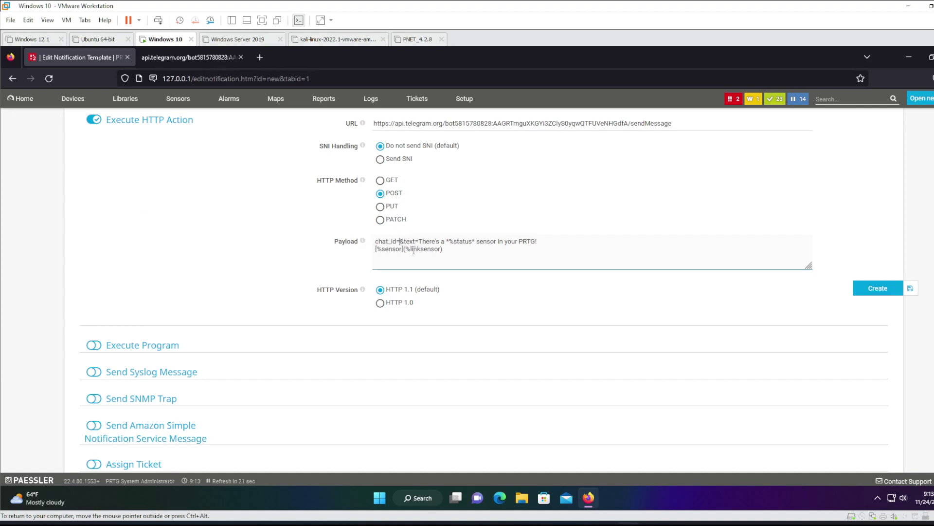
key("ctrl+v")
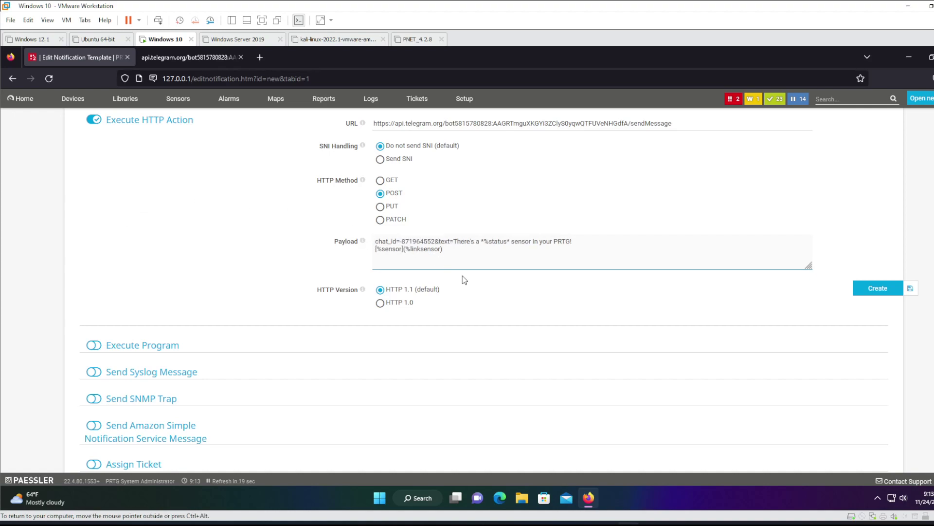
left_click(883, 295)
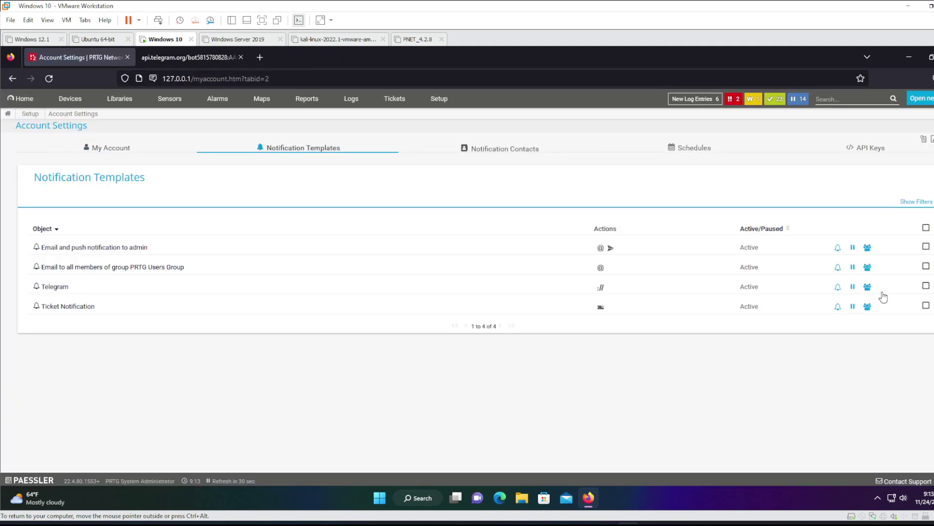
Send a test notification from the Telegram template and check the PRTG Logs group in Telegram for its arrival.
left_click(838, 288)
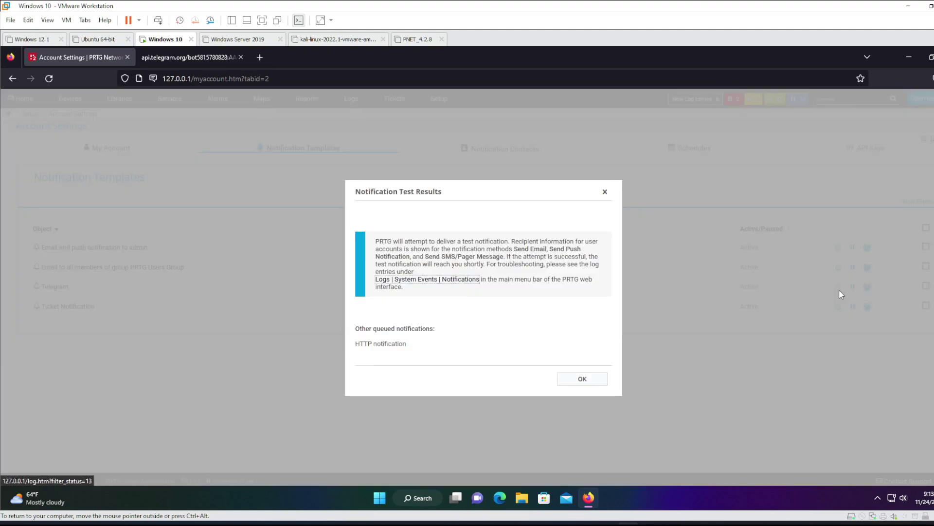
left_click(583, 379)
left_click(870, 503)
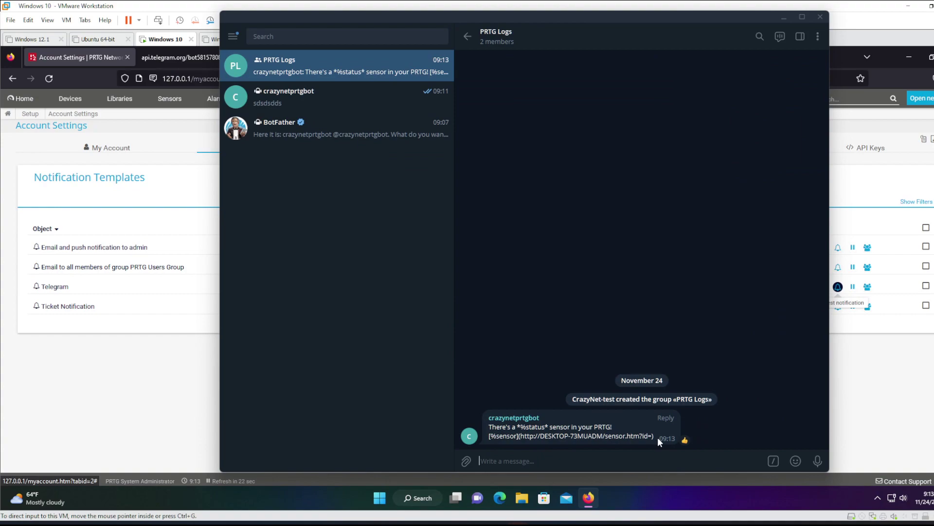
left_click(155, 391)
Open the notification triggers of the Root group in the PRTG device tree.
left_click(69, 100)
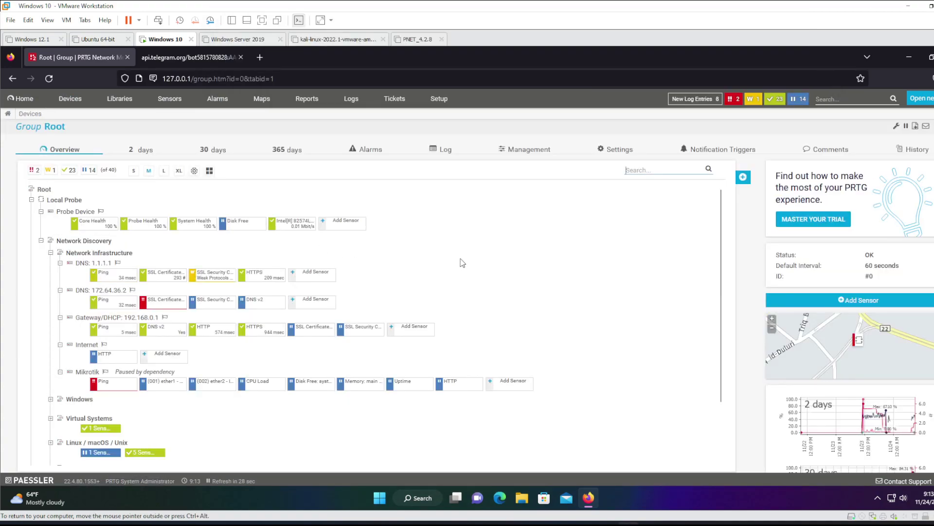
left_click(44, 189)
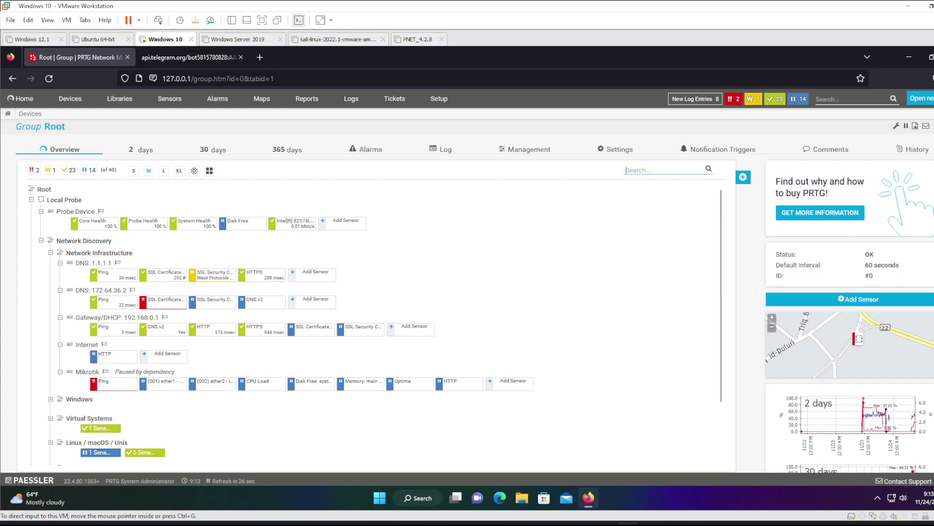
left_click(706, 155)
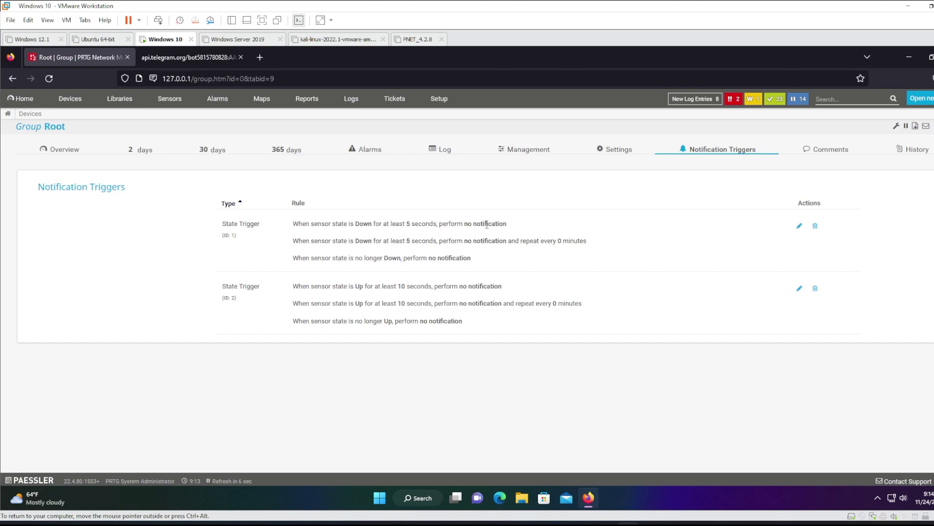
Set all three notifications of the Root group's Down state trigger to the Telegram template and save the trigger.
left_click(799, 225)
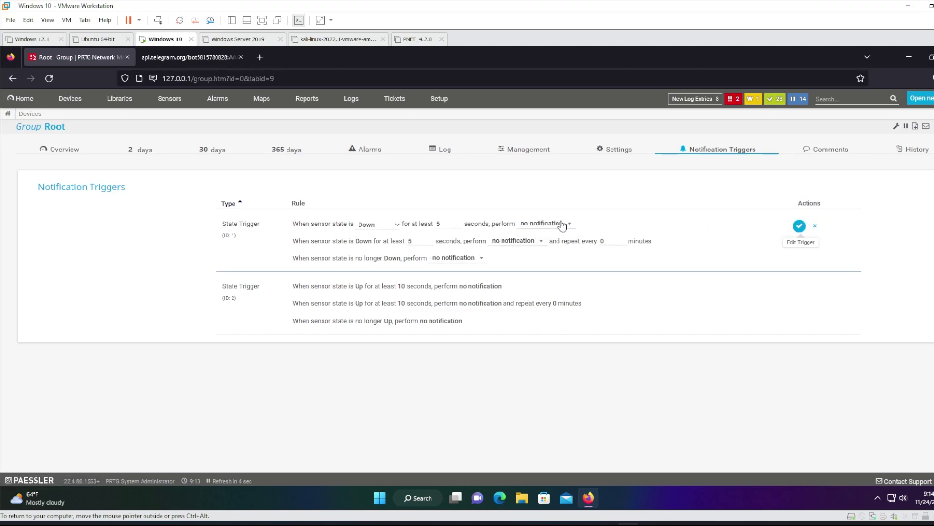
left_click(559, 223)
left_click(562, 308)
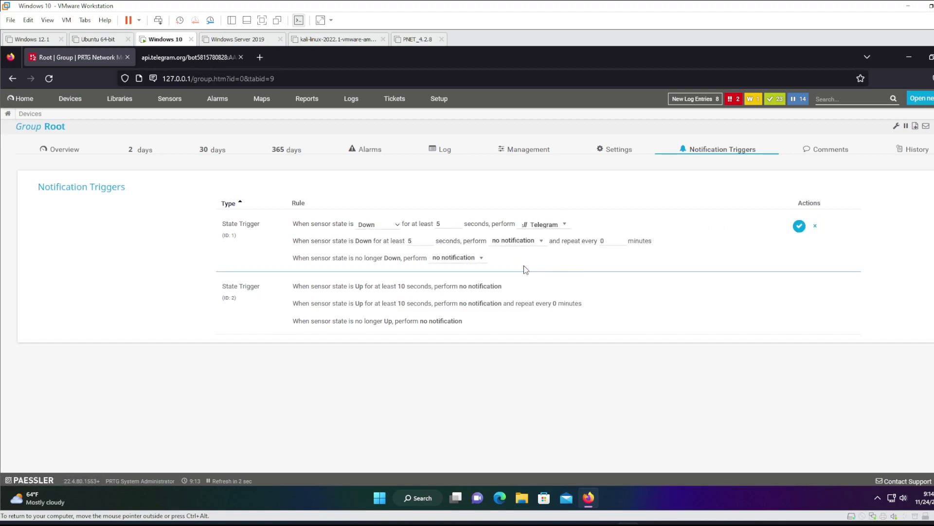
left_click(529, 242)
left_click(546, 323)
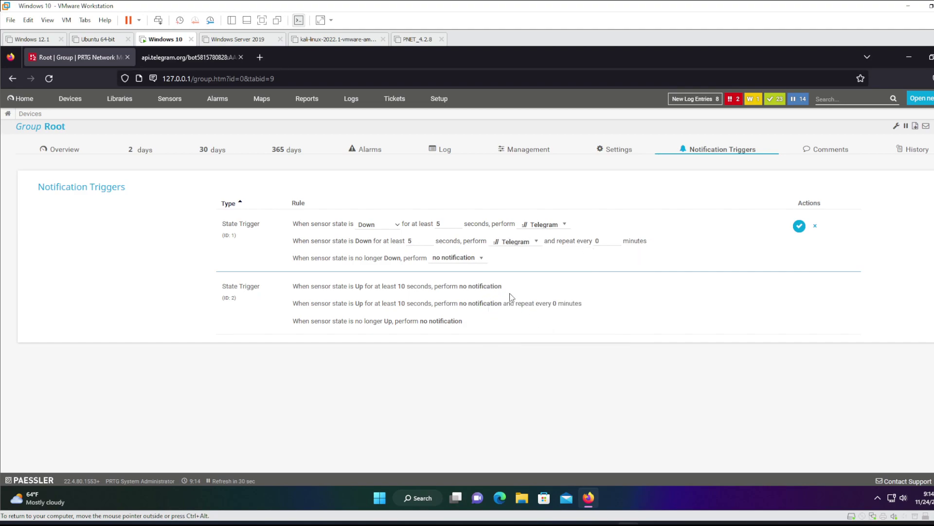
left_click(469, 263)
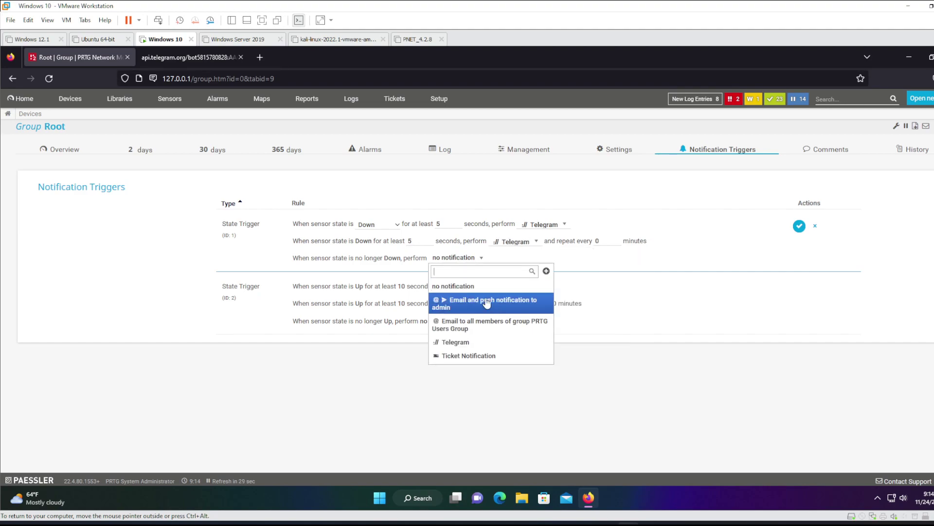
left_click(493, 340)
left_click(800, 226)
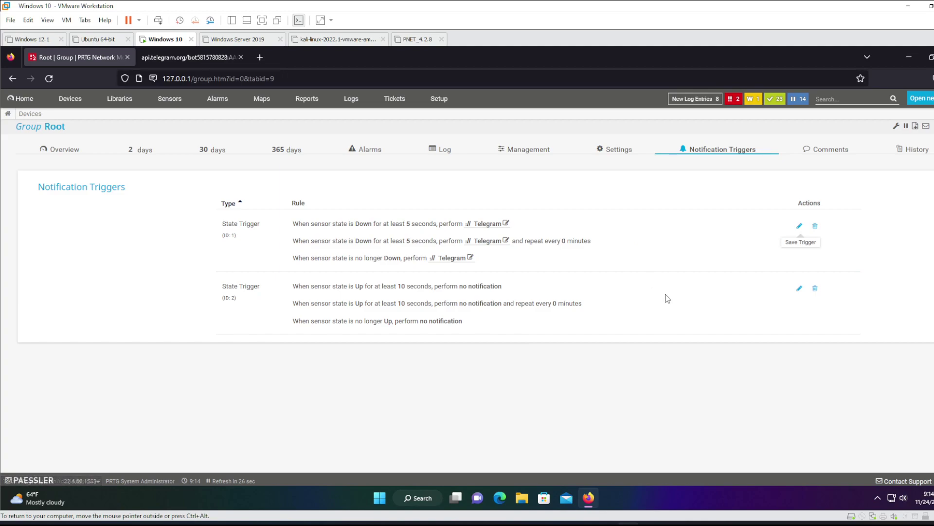
Set all three notifications of the Root group's Up state trigger to the Telegram template and save the trigger.
left_click(799, 288)
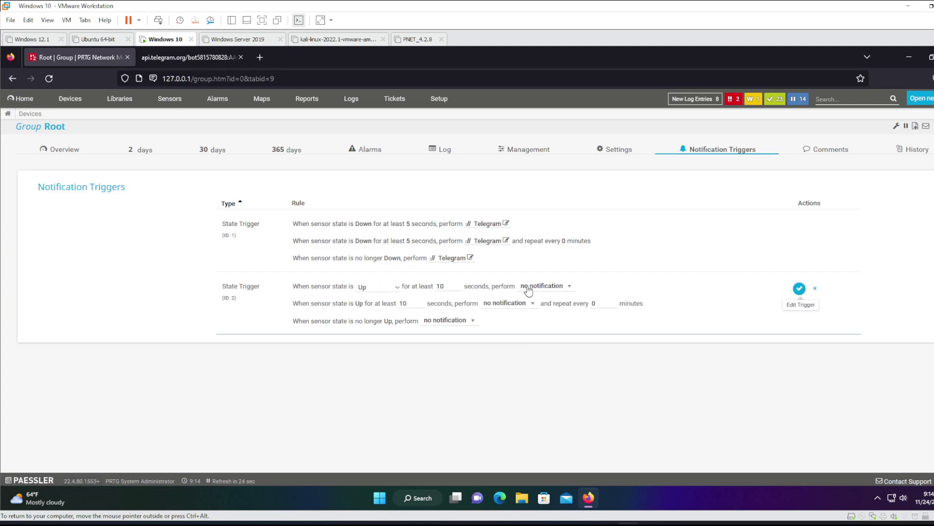
left_click(538, 286)
left_click(544, 370)
left_click(523, 303)
left_click(507, 387)
left_click(453, 322)
left_click(486, 405)
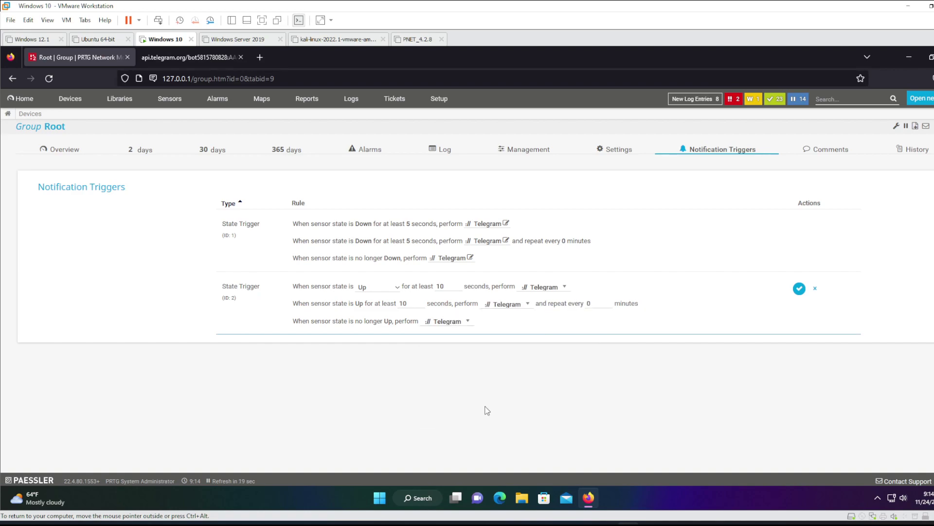
left_click(799, 289)
Pause the DNS: 1.1.1.1 device in the device tree indefinitely with the message "test pausa".
left_click(70, 98)
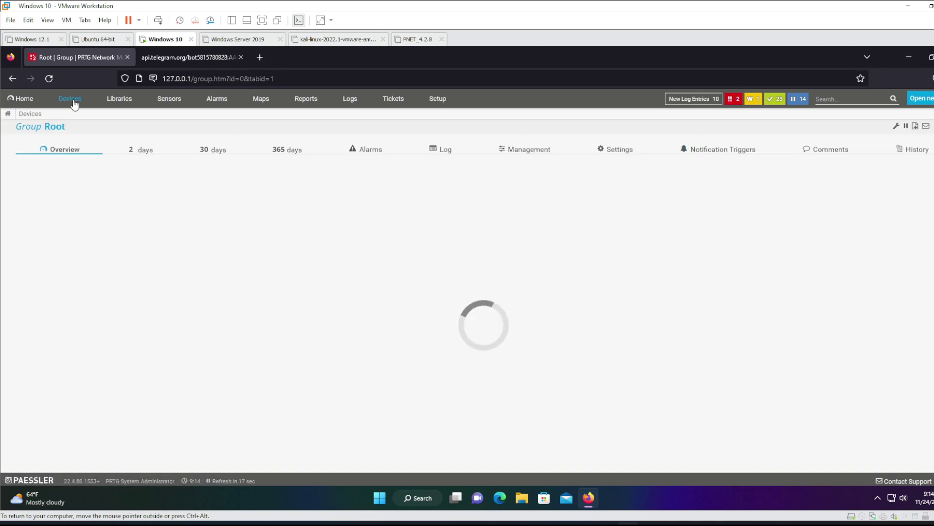
scroll(426, 193, "down", 1)
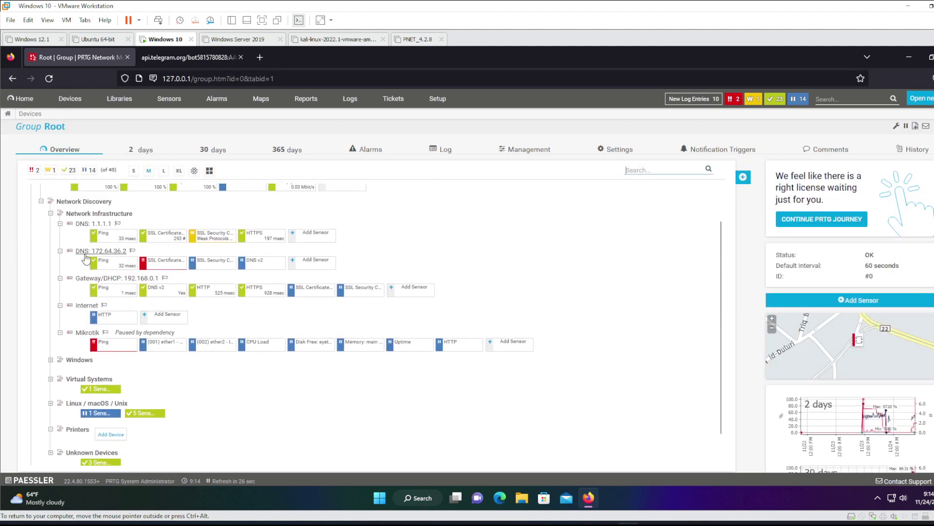
right_click(89, 227)
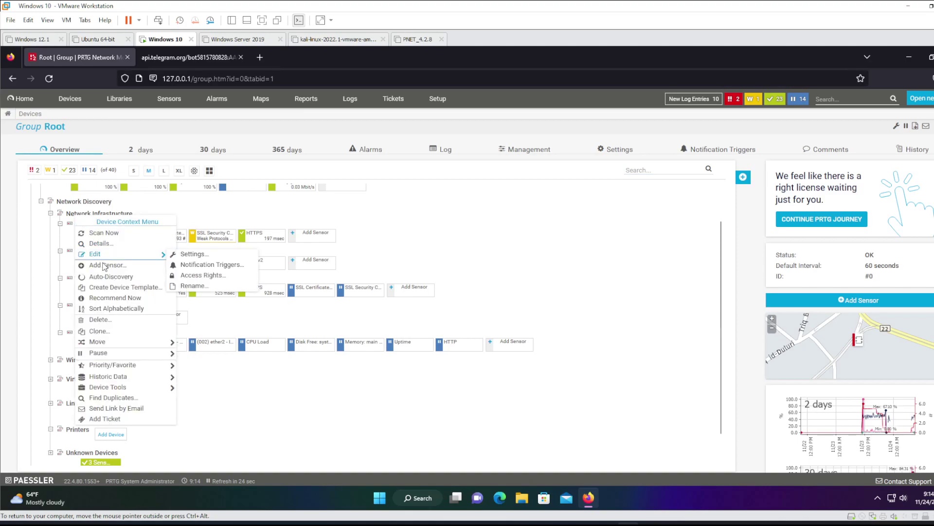
mouse_move(156, 354)
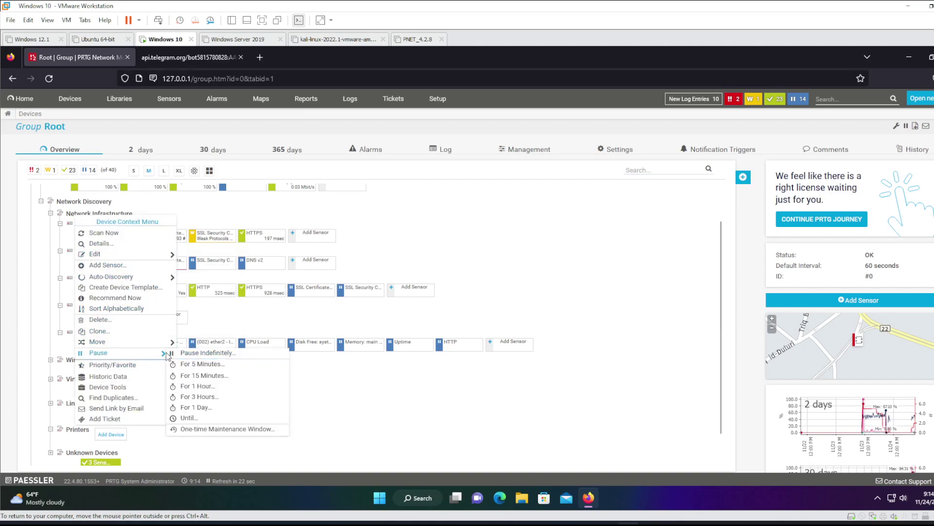
left_click(185, 354)
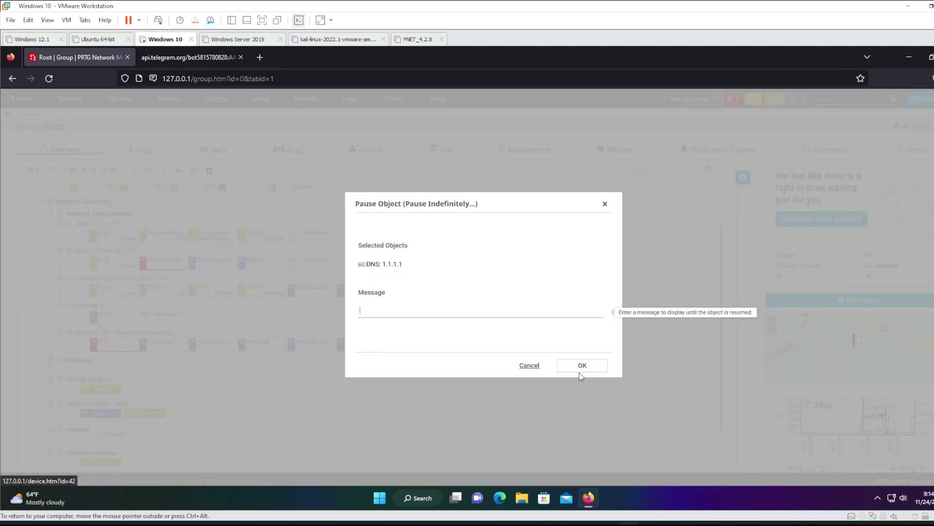
type("test pausa")
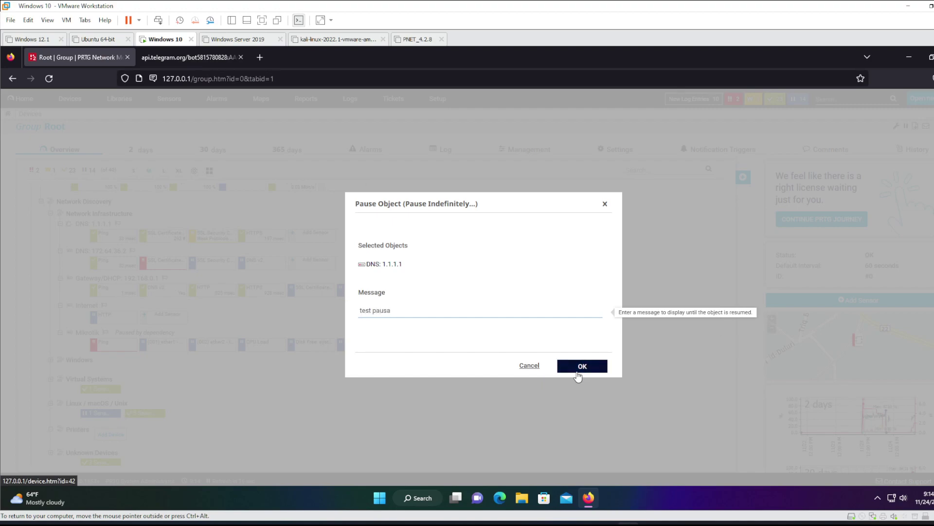
left_click(581, 366)
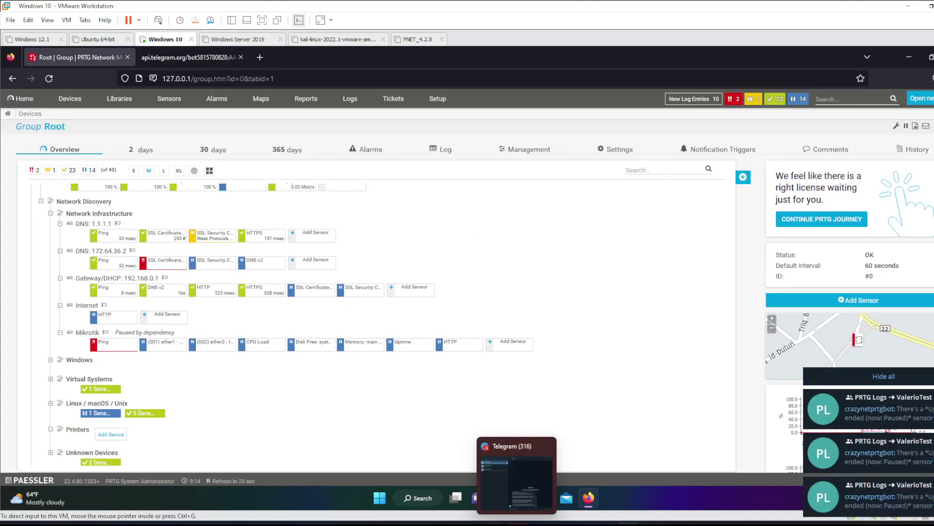
Switch to Telegram and examine the PRTG Logs group's messages about the paused DNS: 1.1.1.1 sensors.
left_click(517, 496)
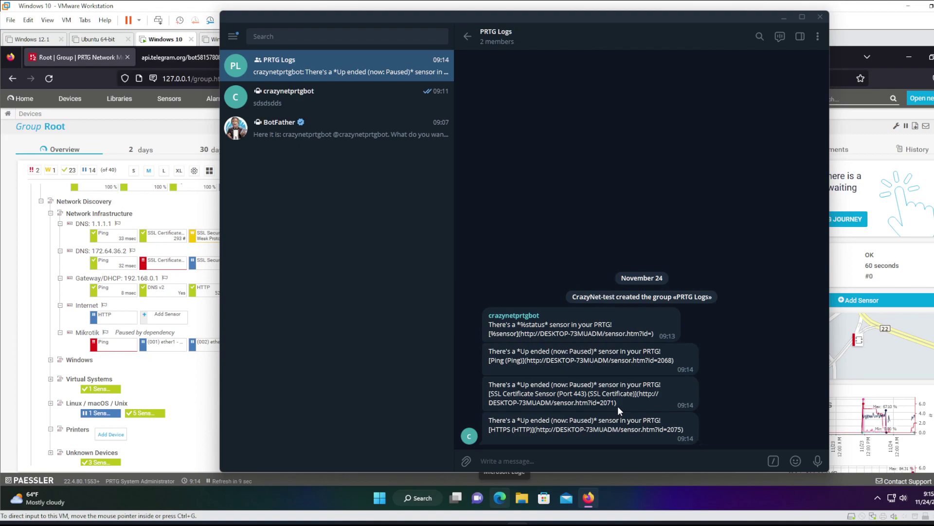
left_click_drag(495, 392, 547, 394)
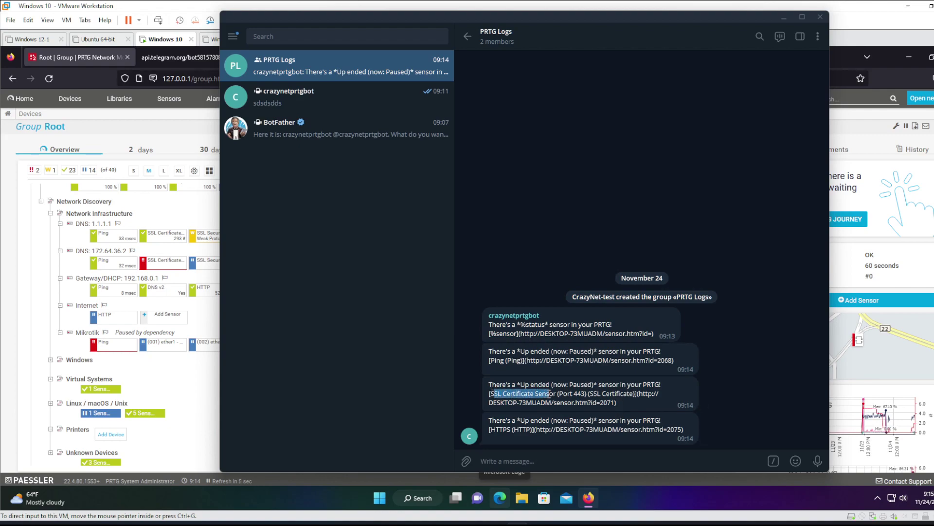
left_click_drag(339, 13, 414, 15)
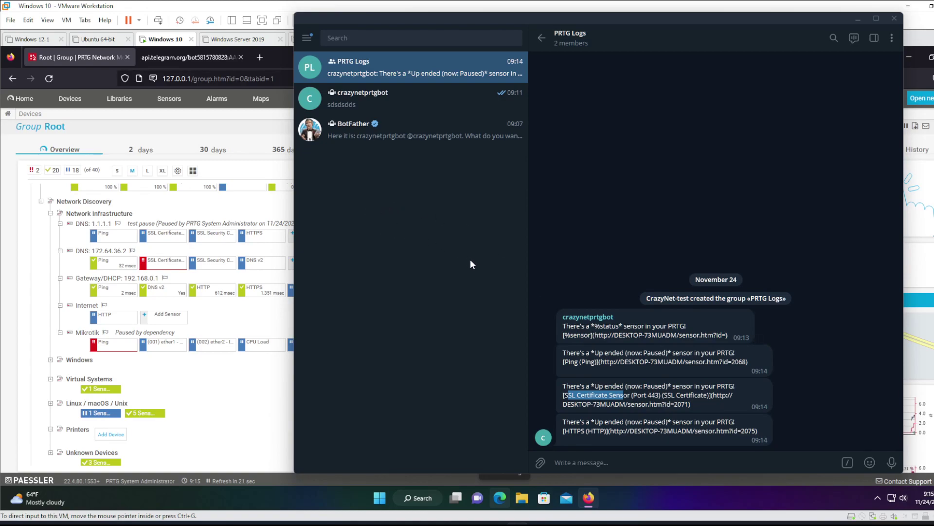
Return to PRTG, resume the DNS: 1.1.1.1 device and briefly check the PRTG Logs group in Telegram for new messages.
left_click(101, 230)
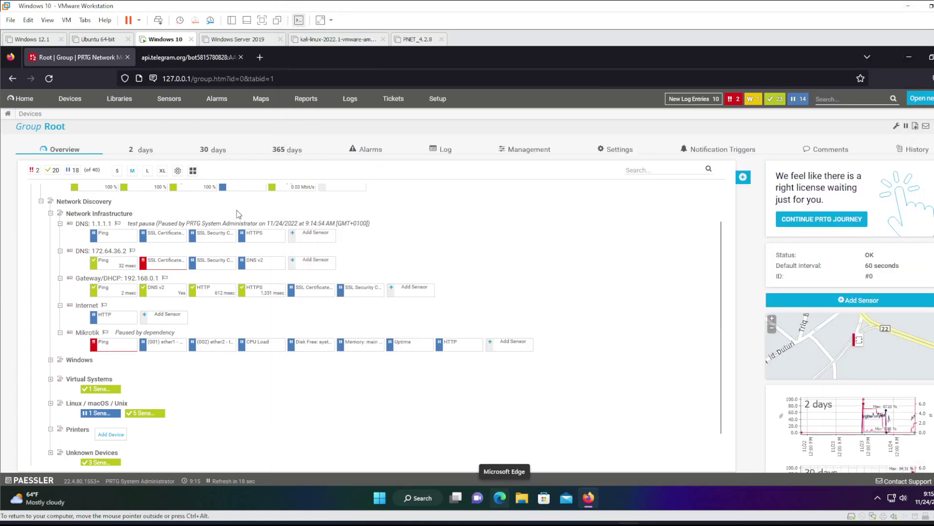
right_click(95, 227)
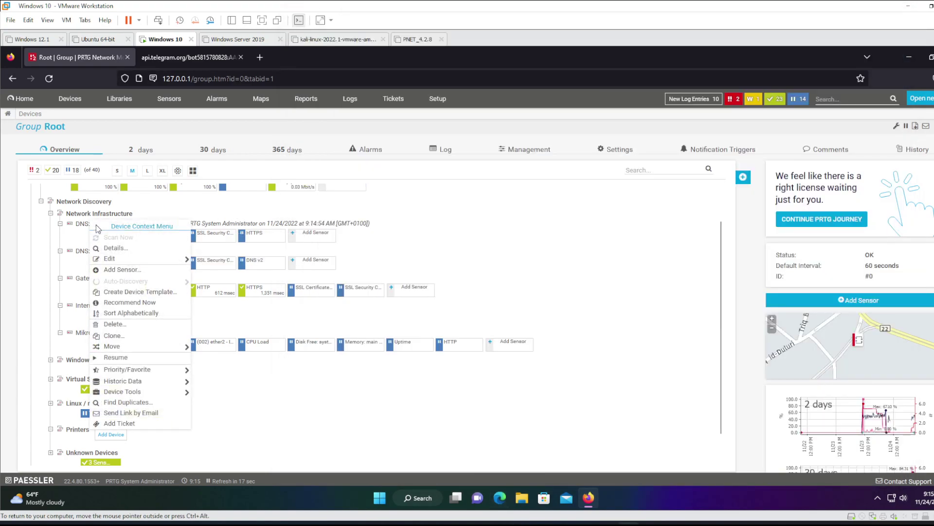
left_click(113, 358)
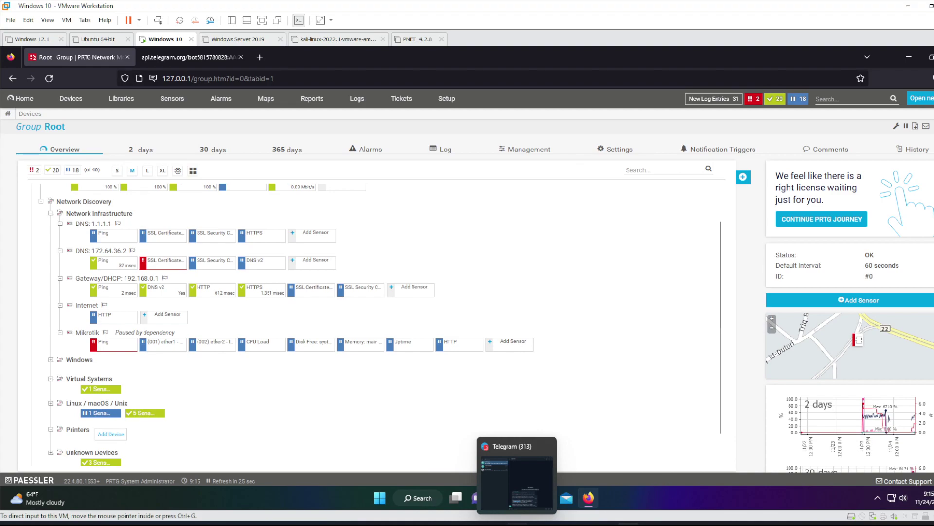
left_click(517, 481)
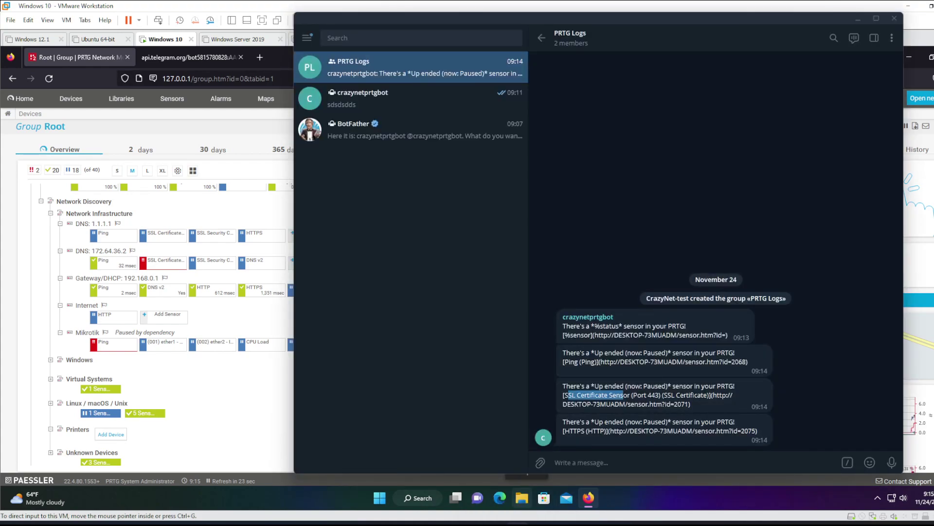
left_click(523, 481)
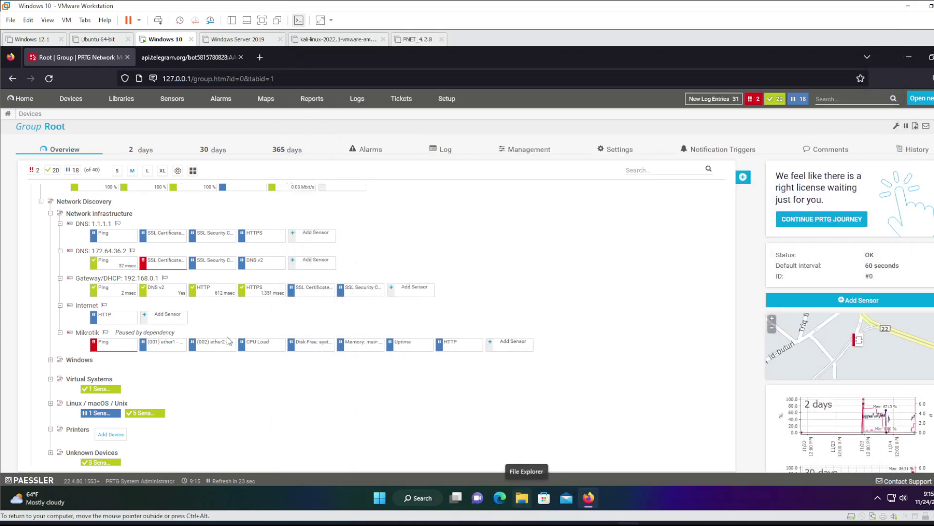
Pause the Gateway/DHCP: 192.168.0.1 device indefinitely without a message.
right_click(80, 256)
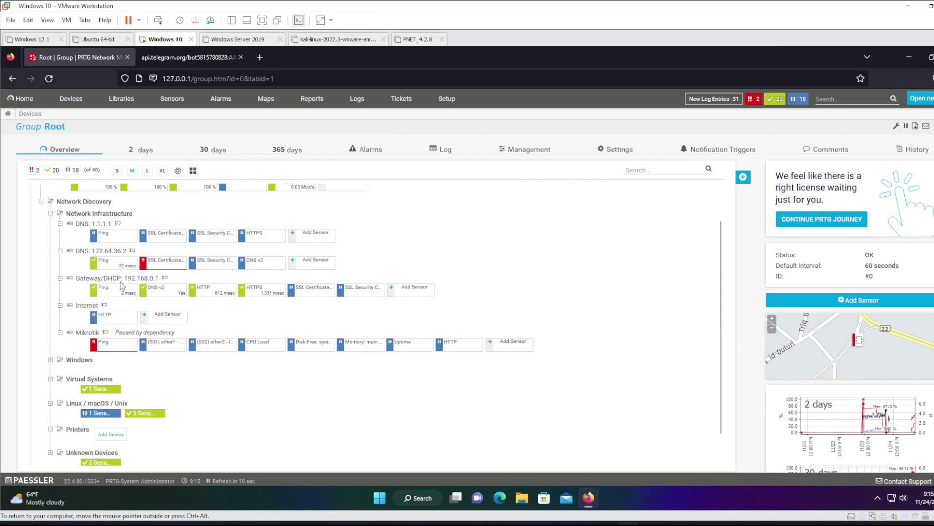
right_click(92, 277)
mouse_move(128, 357)
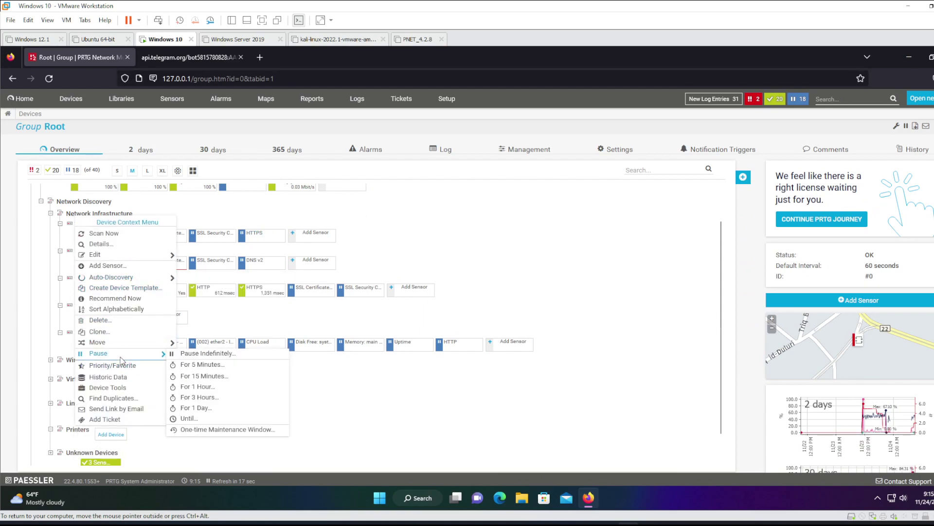
left_click(181, 353)
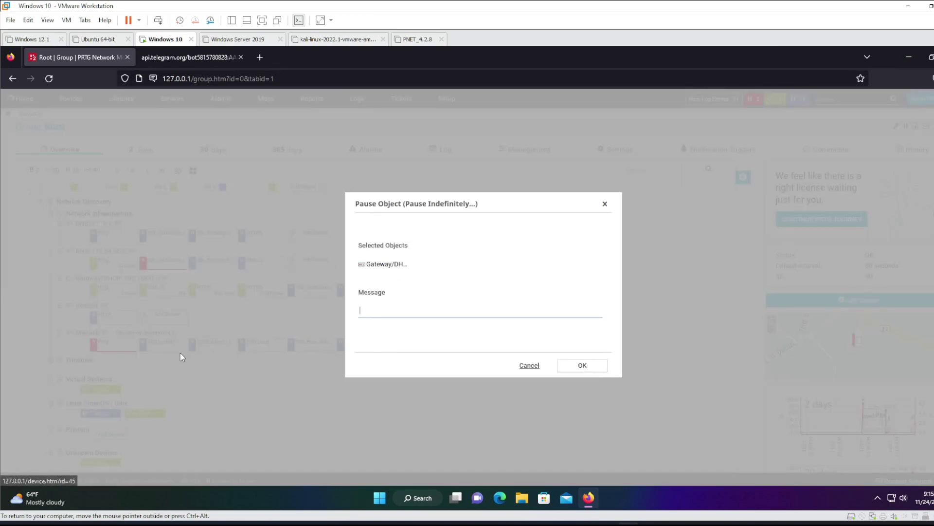
left_click(582, 365)
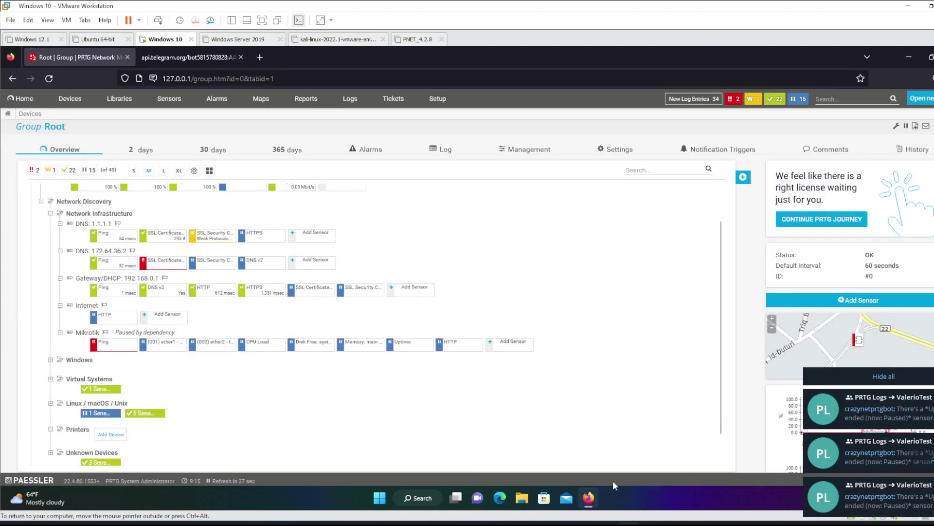
Review the new sensor notifications in Telegram's PRTG Logs group, then minimize Telegram to return to the PRTG device tree.
left_click(545, 496)
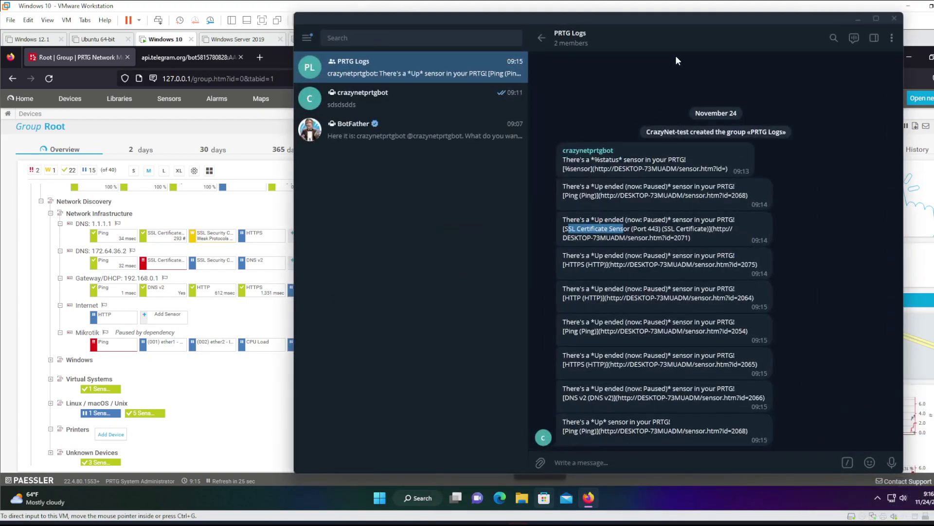
left_click_drag(676, 21, 587, 29)
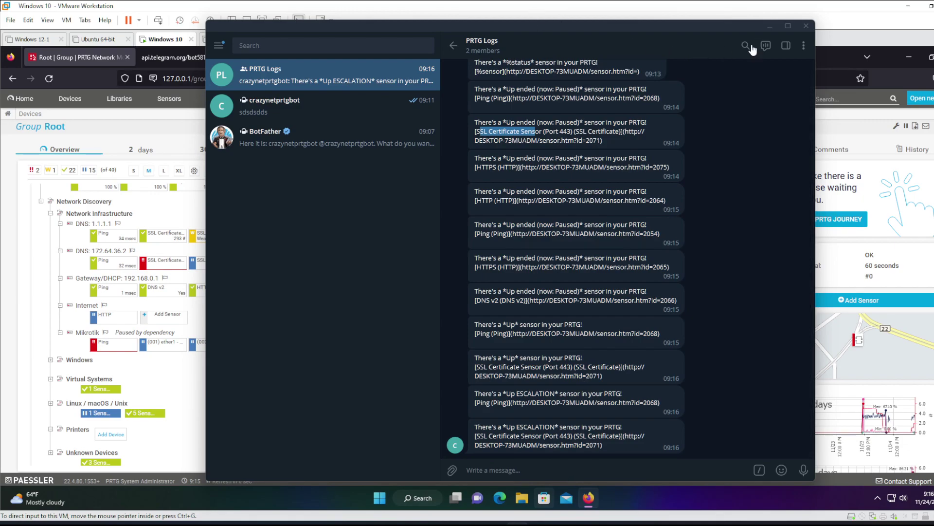
left_click(769, 27)
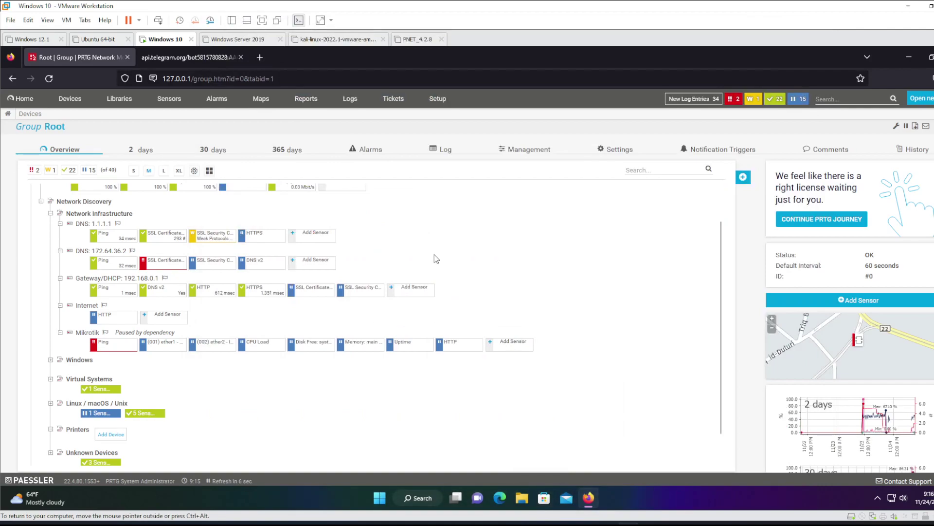